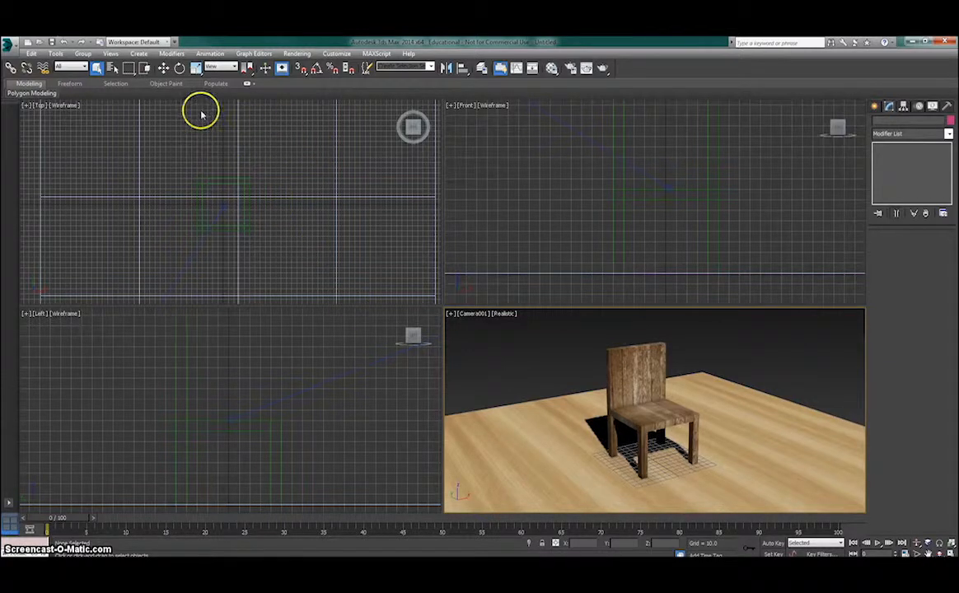
- Create an mr Area Spot light in the Top view, about 335 units from its target, aimed at the chair
left_click(138, 53)
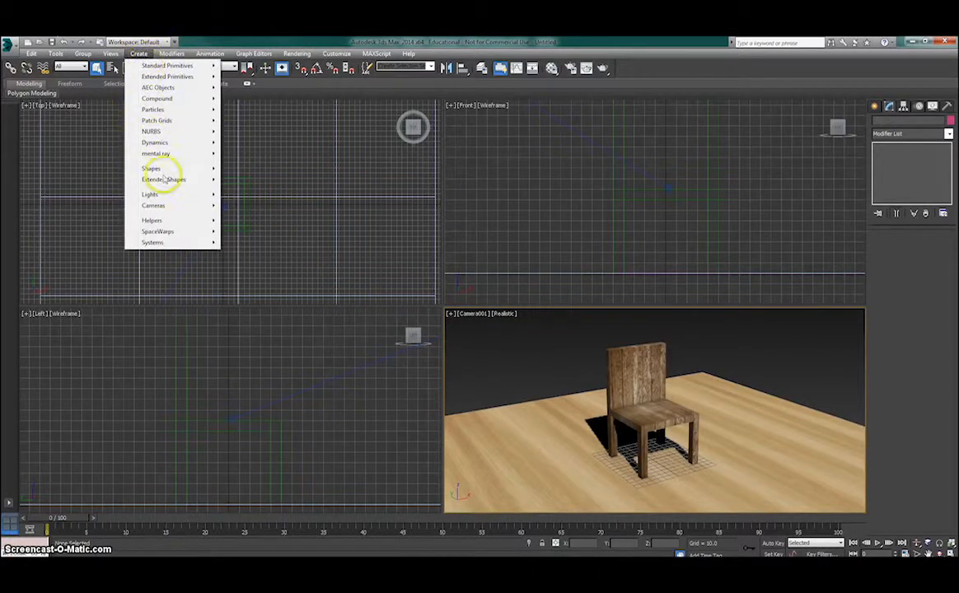
mouse_move(159, 198)
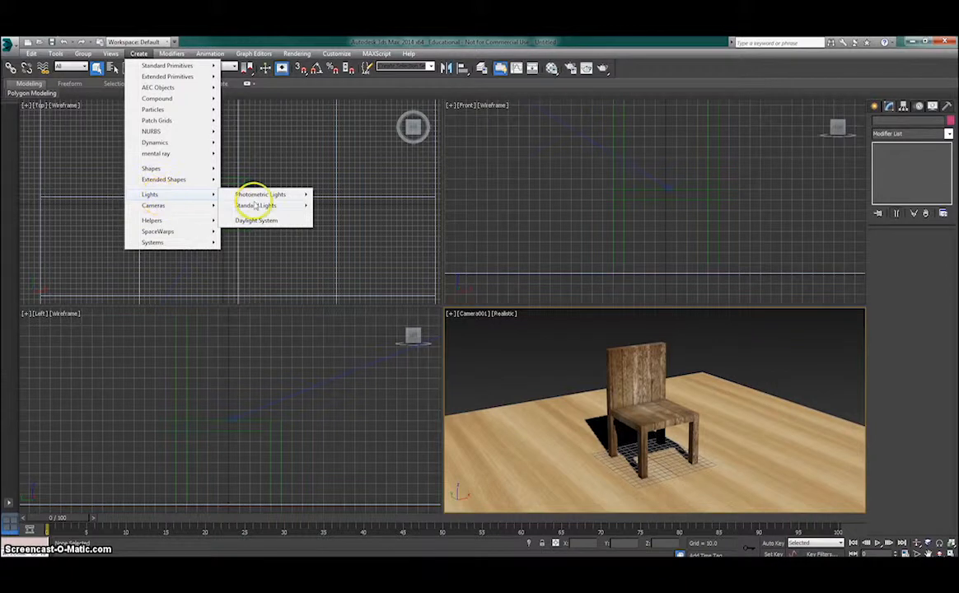
mouse_move(255, 207)
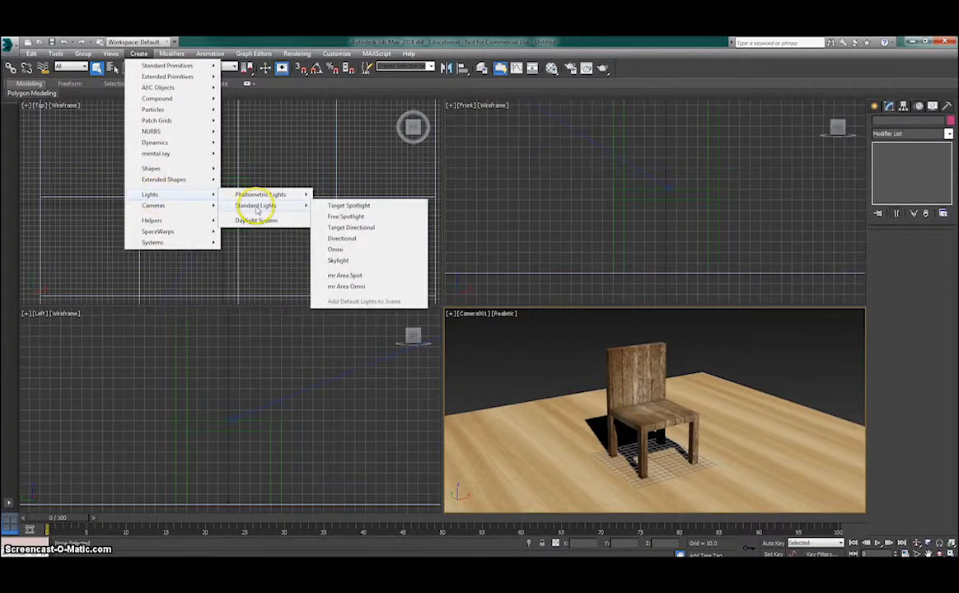
left_click(346, 276)
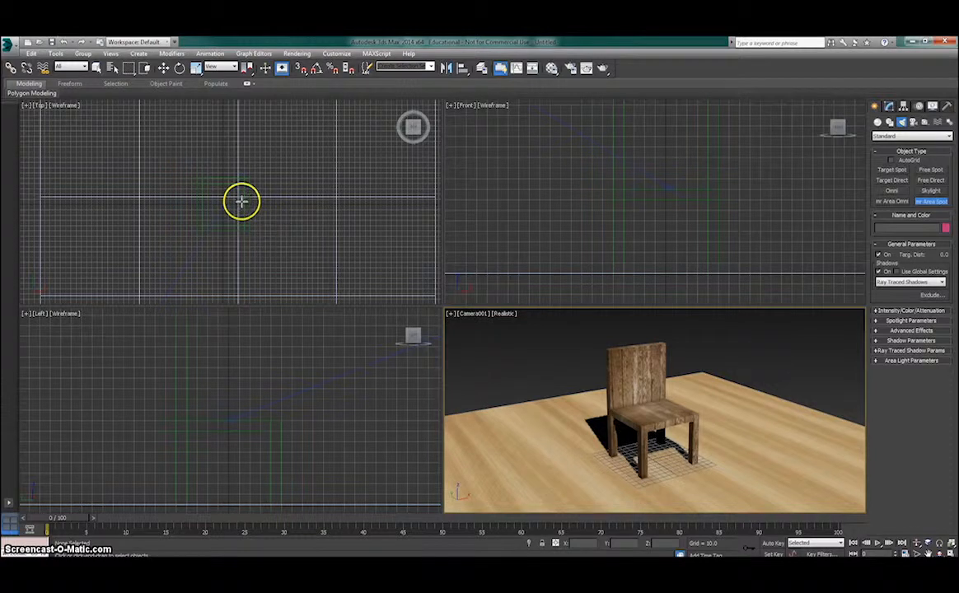
left_click_drag(374, 295, 223, 205)
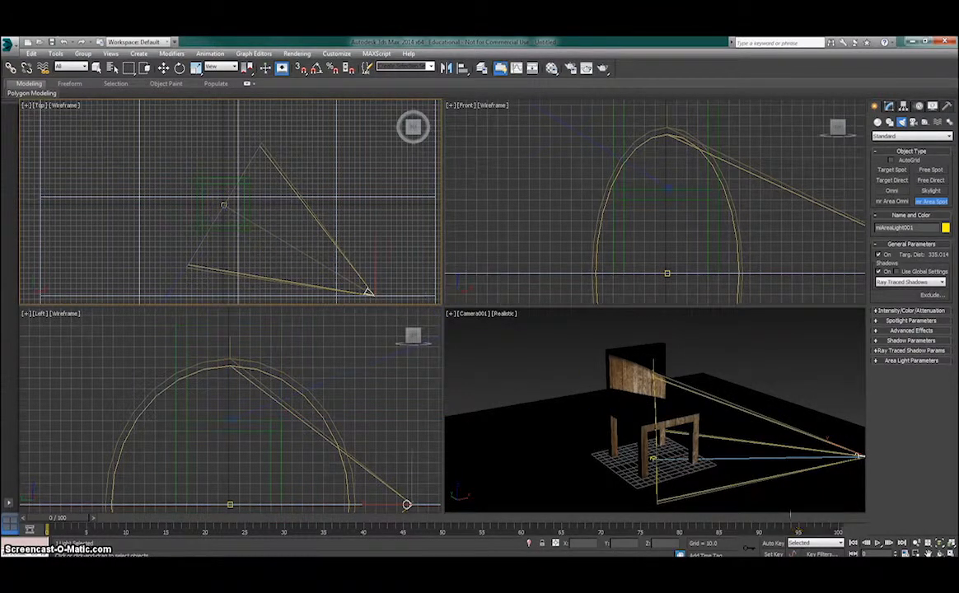
- Raise the area spotlight to a height of about 202 units and lift its target to the chair's seat
left_click_drag(813, 467, 771, 448)
left_click(164, 68)
left_click_drag(835, 407, 798, 275)
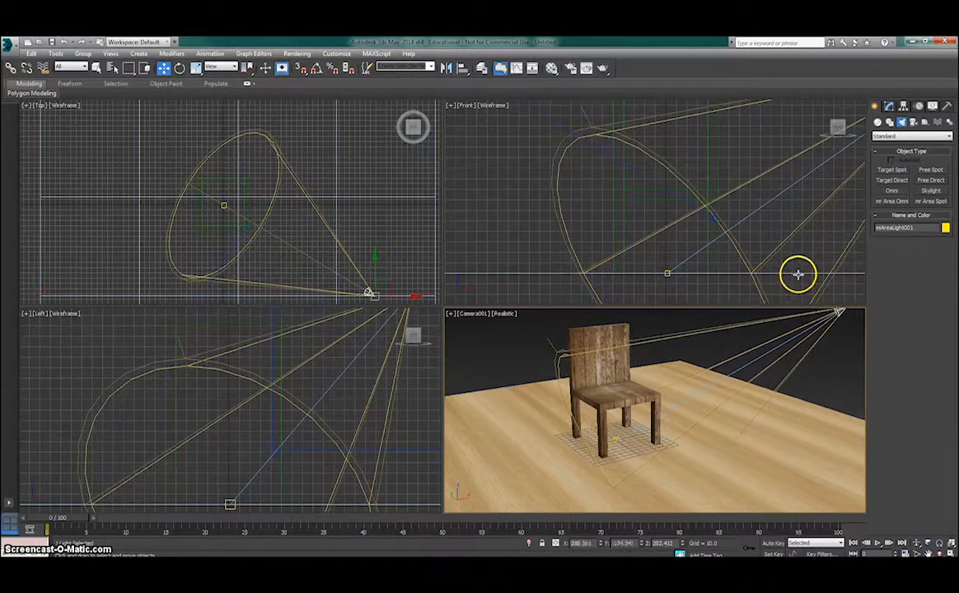
key("ctrl+l")
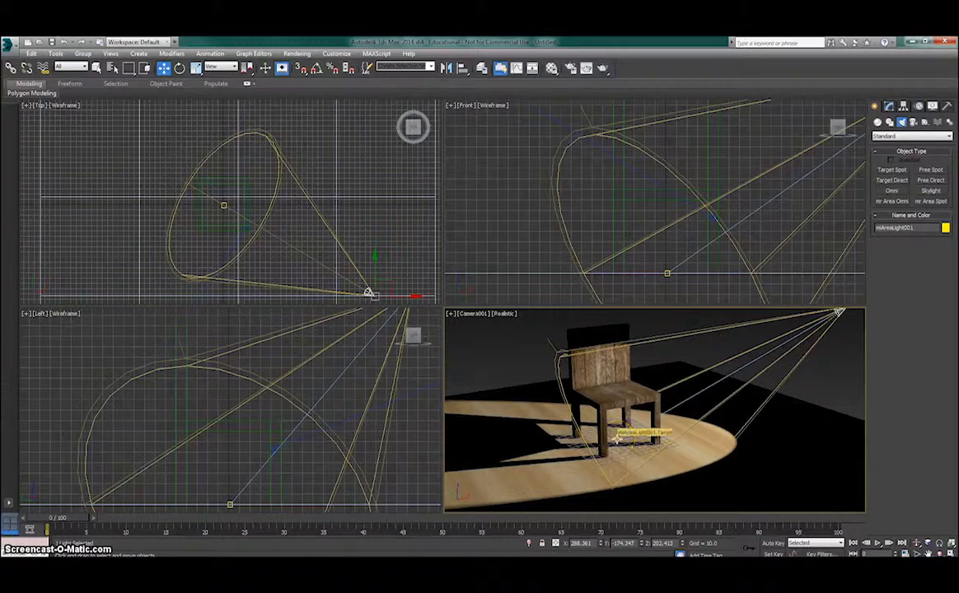
left_click(616, 439)
left_click_drag(614, 409, 613, 366)
- Reframe the Top, Left, Front and camera views to examine the whole spotlight cone around the chair
left_click(928, 554)
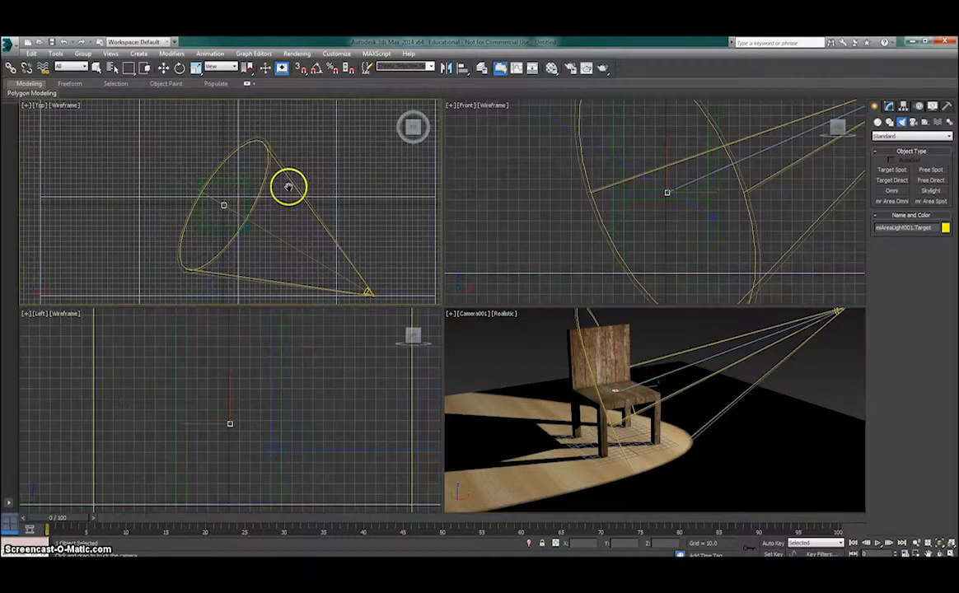
scroll(287, 188, "down", 2)
left_click(318, 371)
scroll(293, 384, "down", 4)
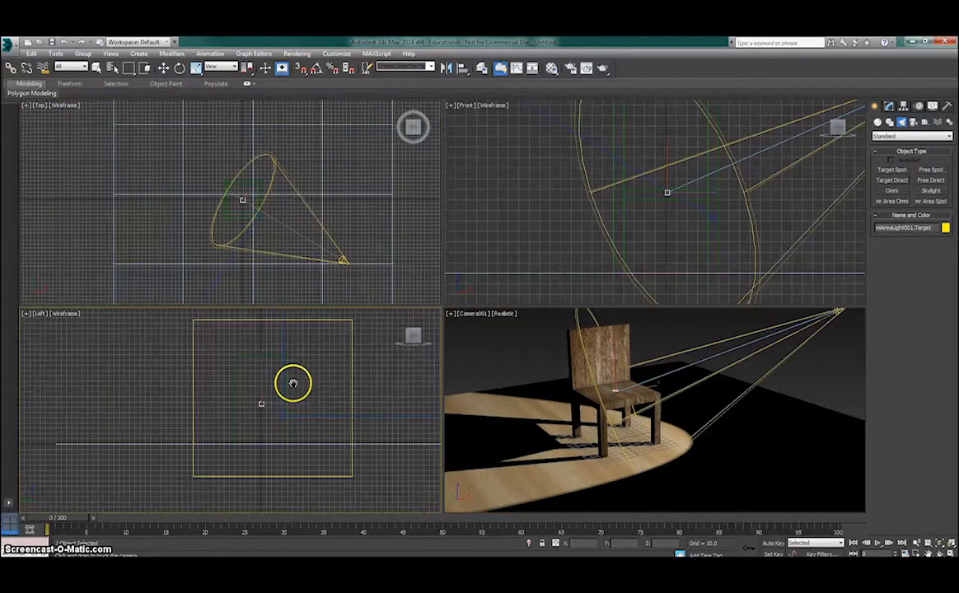
scroll(637, 204, "down", 6)
scroll(637, 204, "up", 3)
middle_click_drag(641, 325, 783, 369)
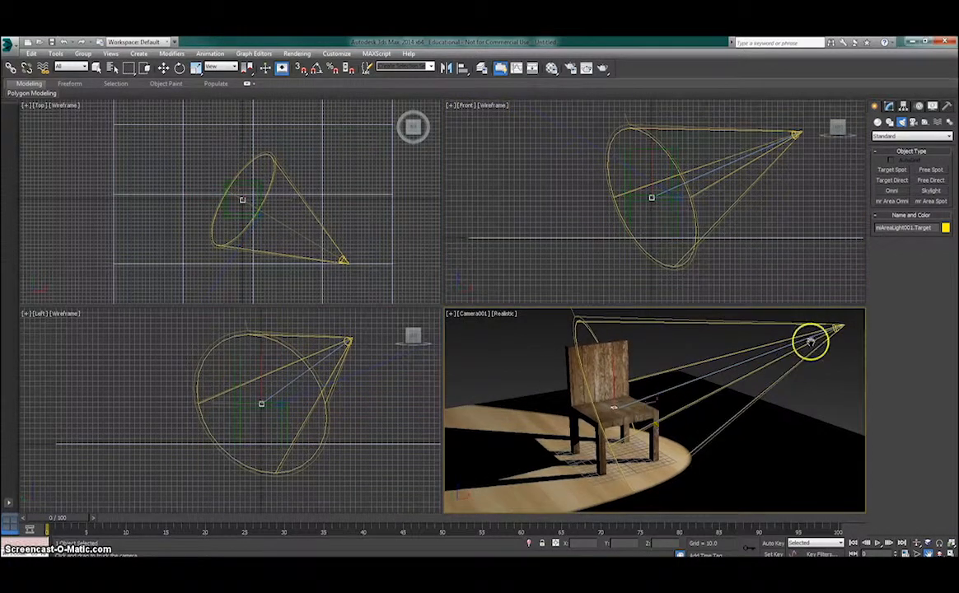
left_click(98, 68)
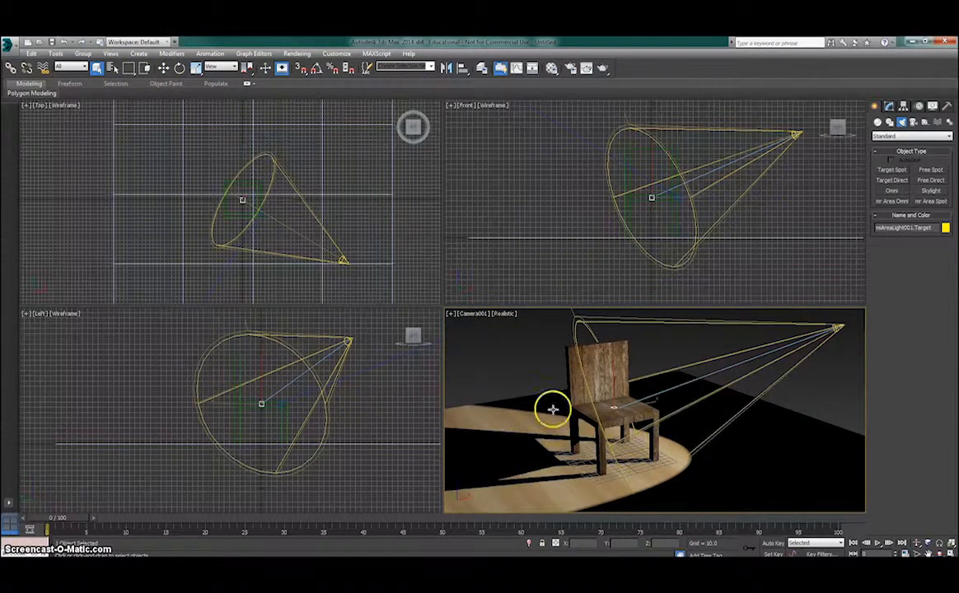
- Try Shaded and Consistent Colors in the camera viewport and set its display to Realistic with Edged Faces
left_click(501, 315)
left_click(522, 336)
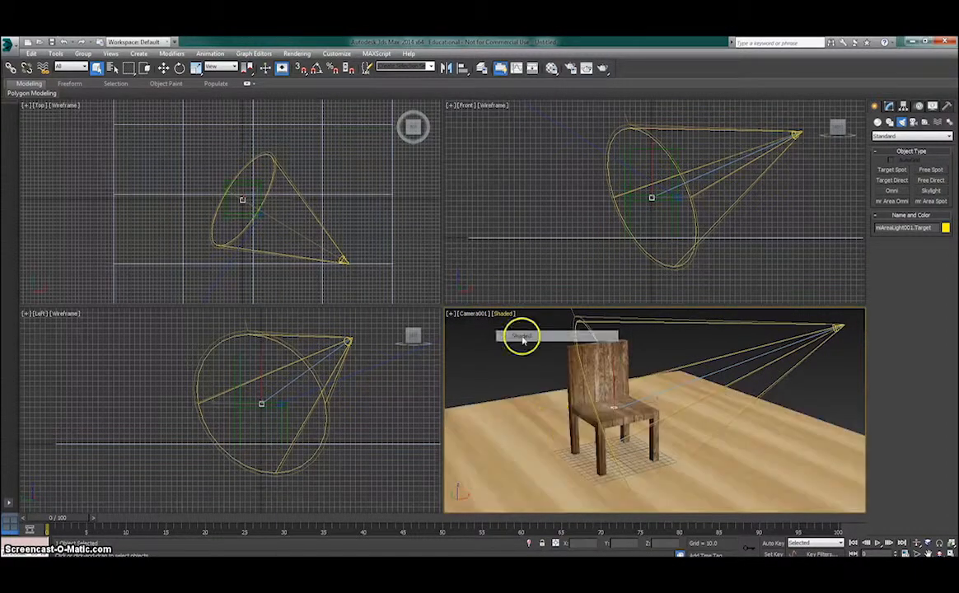
left_click(502, 314)
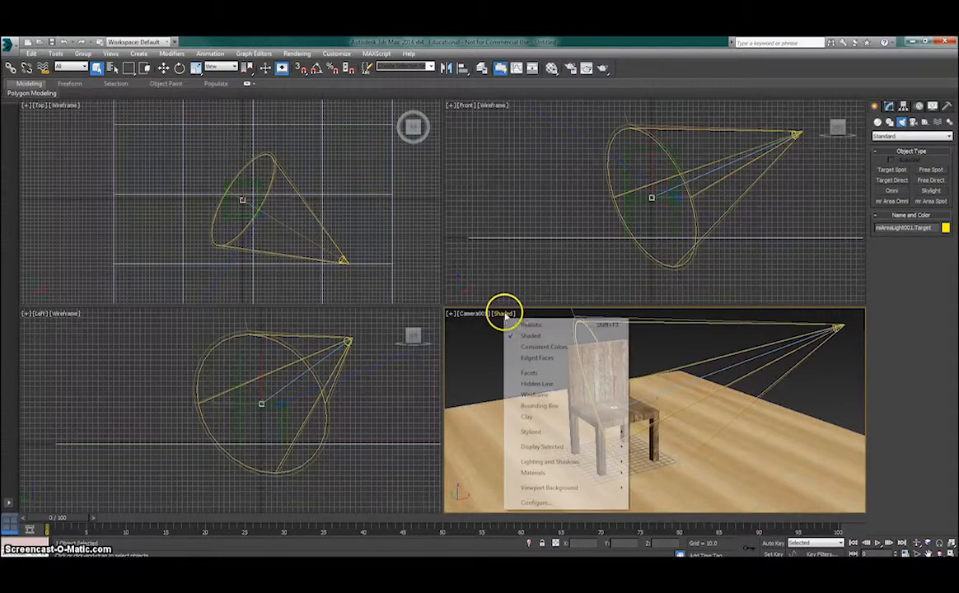
left_click(520, 346)
left_click(514, 314)
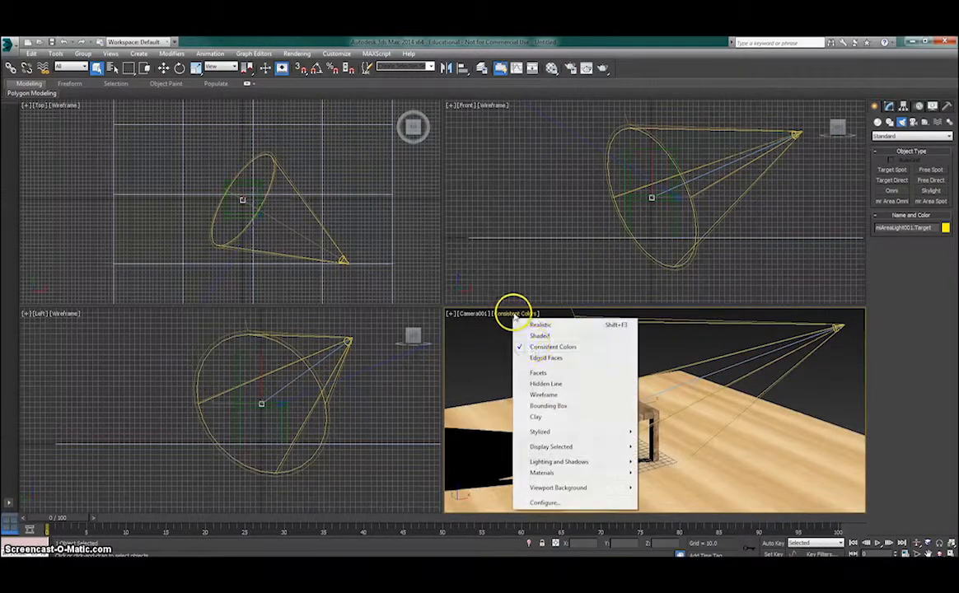
left_click(554, 362)
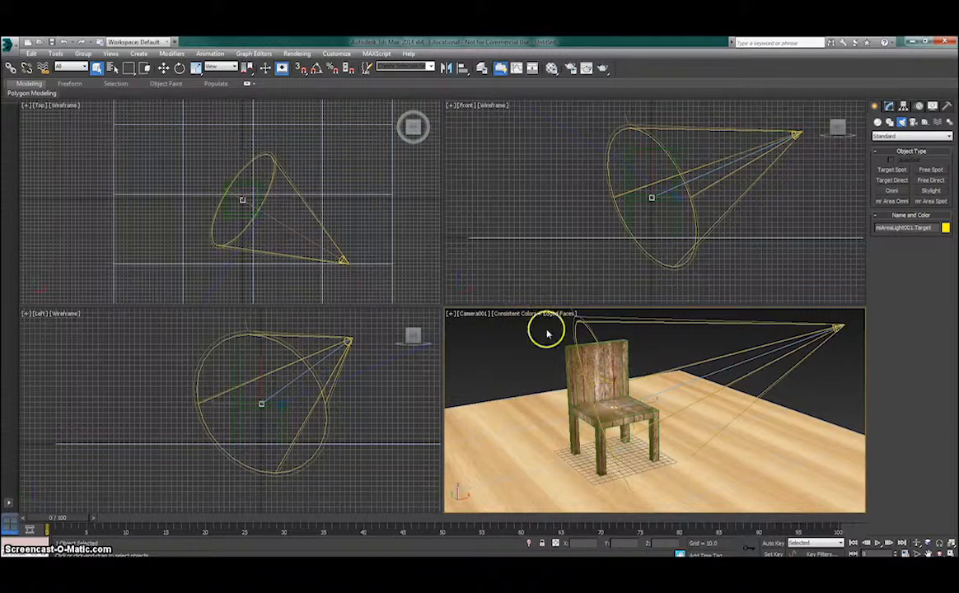
left_click(512, 314)
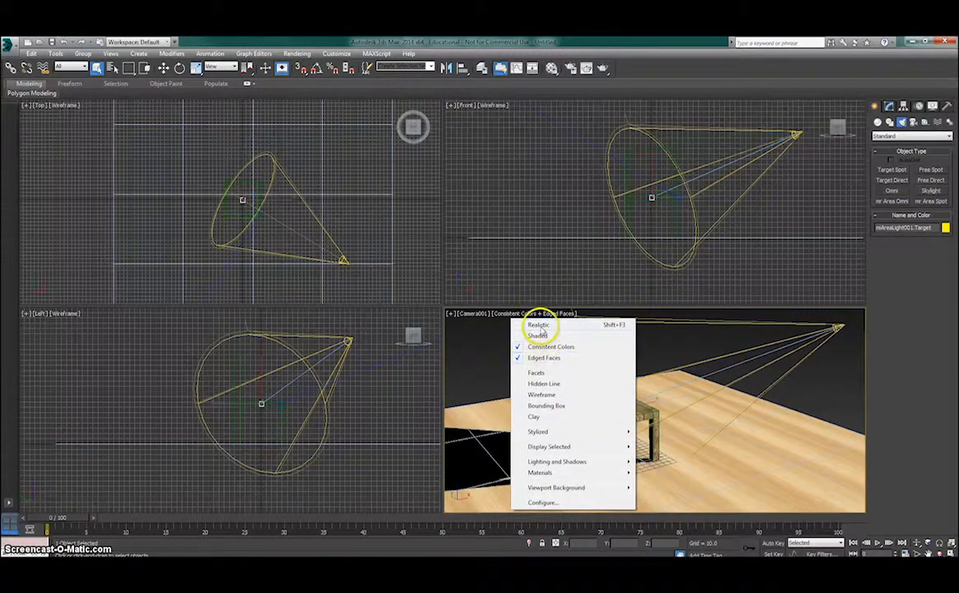
left_click(538, 325)
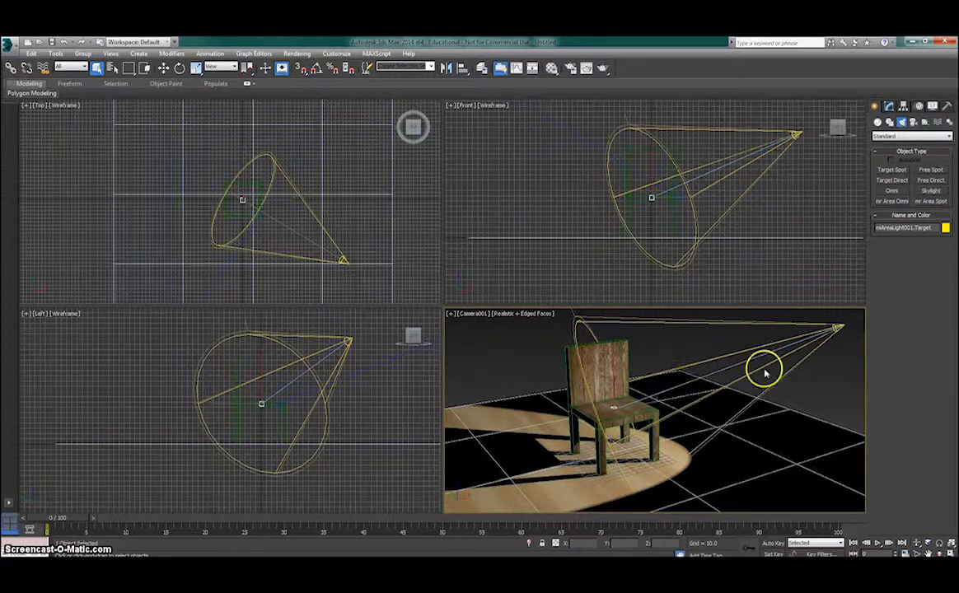
- Open the area spotlight's parameters for modification, try the Directional light type and return it to Spot
left_click(837, 329)
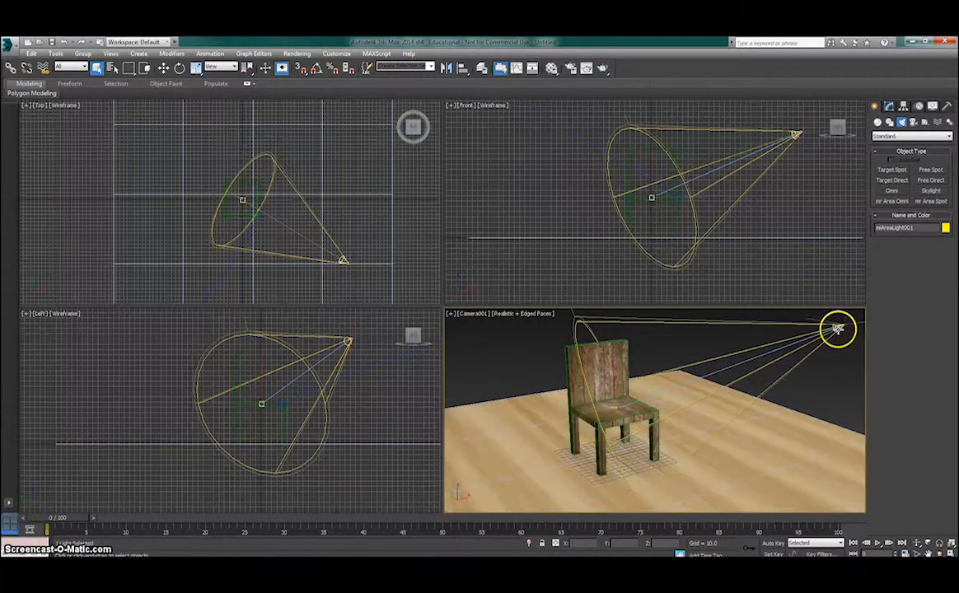
left_click(889, 107)
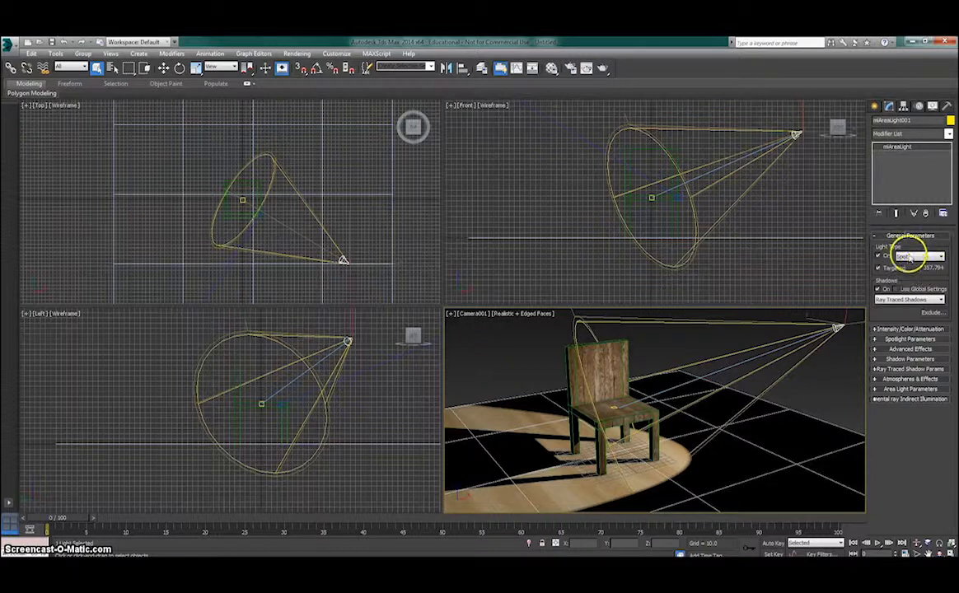
left_click(923, 258)
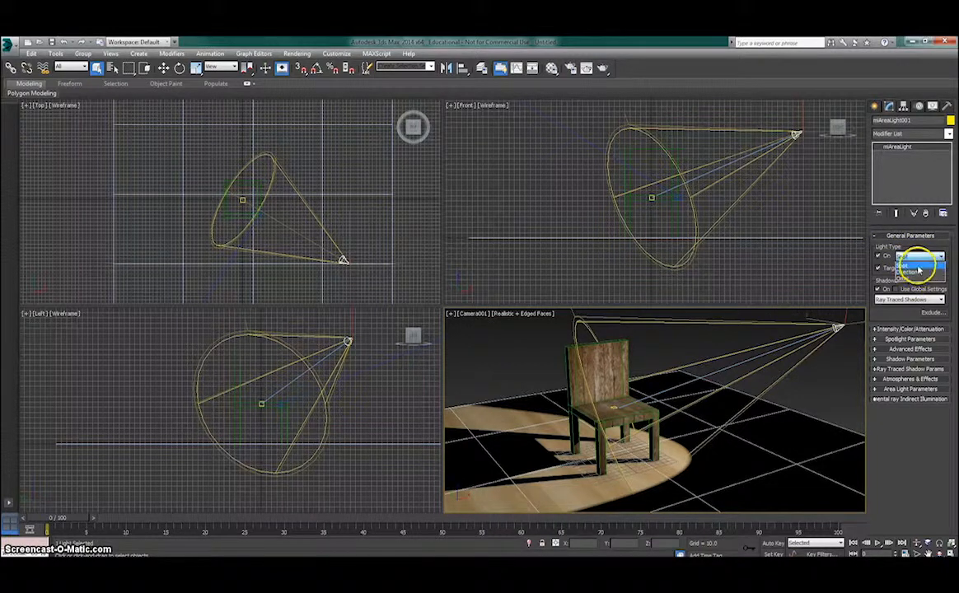
left_click(920, 260)
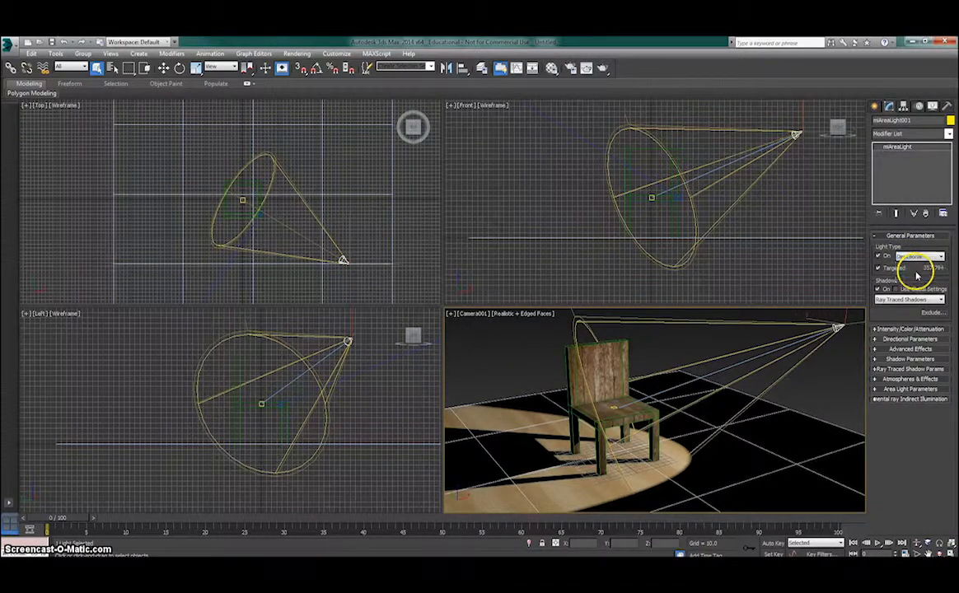
left_click(910, 267)
left_click(914, 258)
left_click(913, 260)
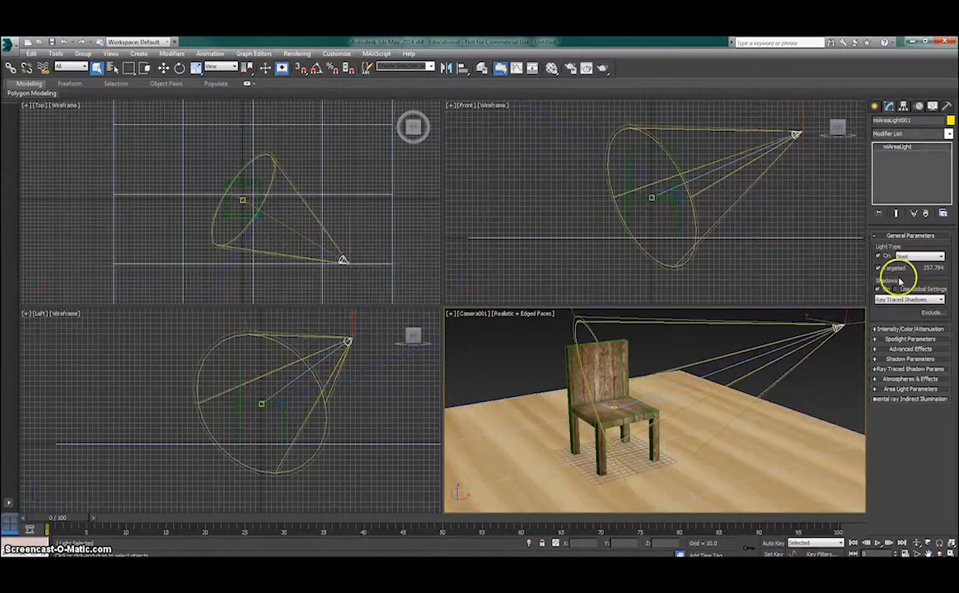
- Try the Omni and Directional types on the area light and set it back to Spot
left_click(919, 257)
left_click(917, 275)
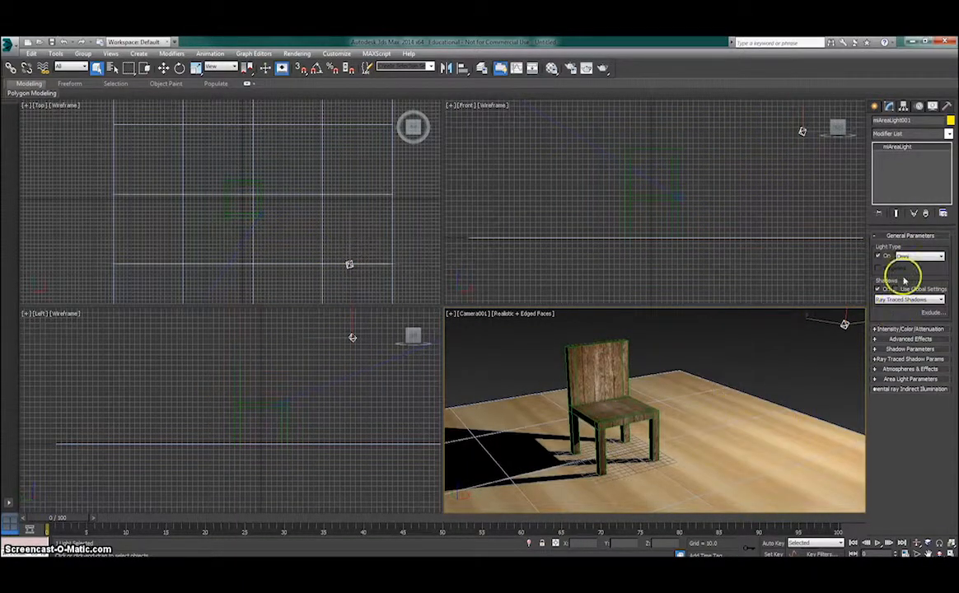
left_click(910, 272)
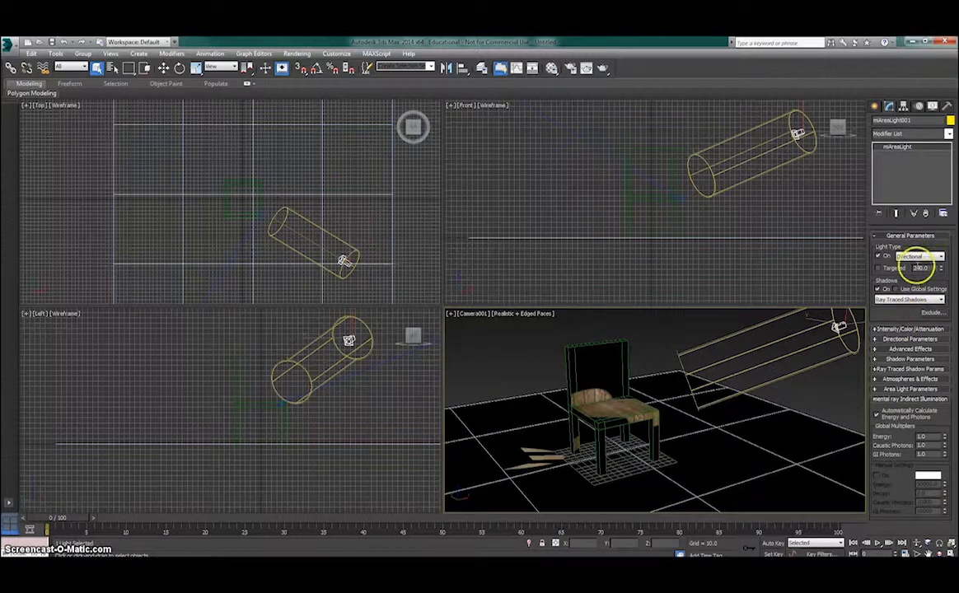
left_click(921, 256)
left_click(909, 264)
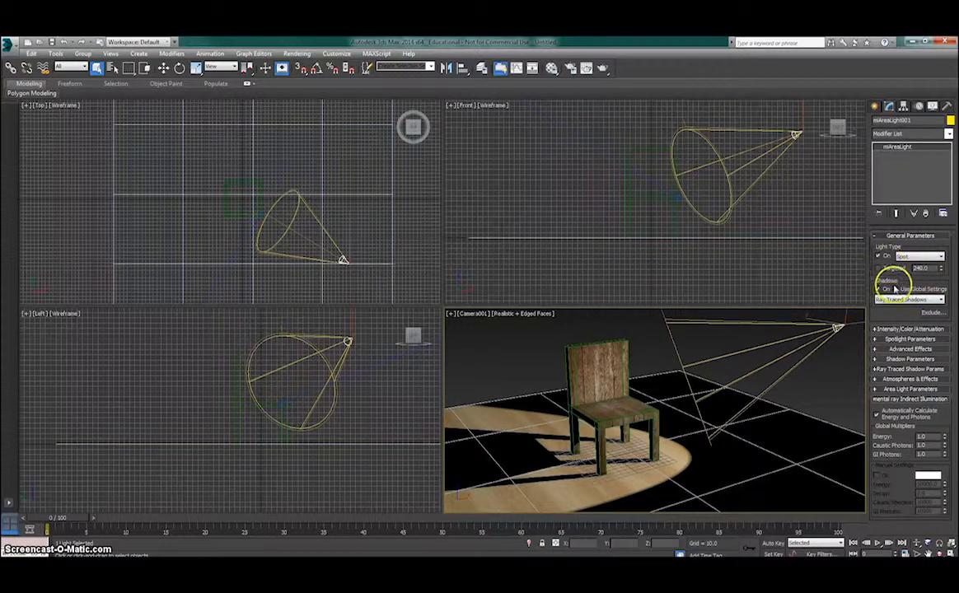
- Try mental ray Shadow Map as the light's shadow type and restore Ray Traced Shadows
left_click(898, 300)
left_click(910, 310)
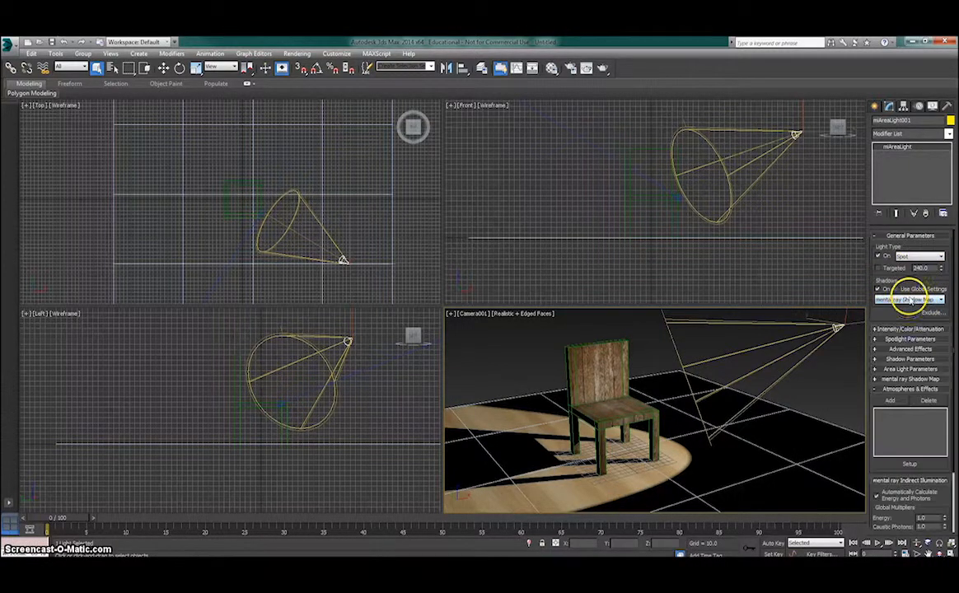
left_click(912, 330)
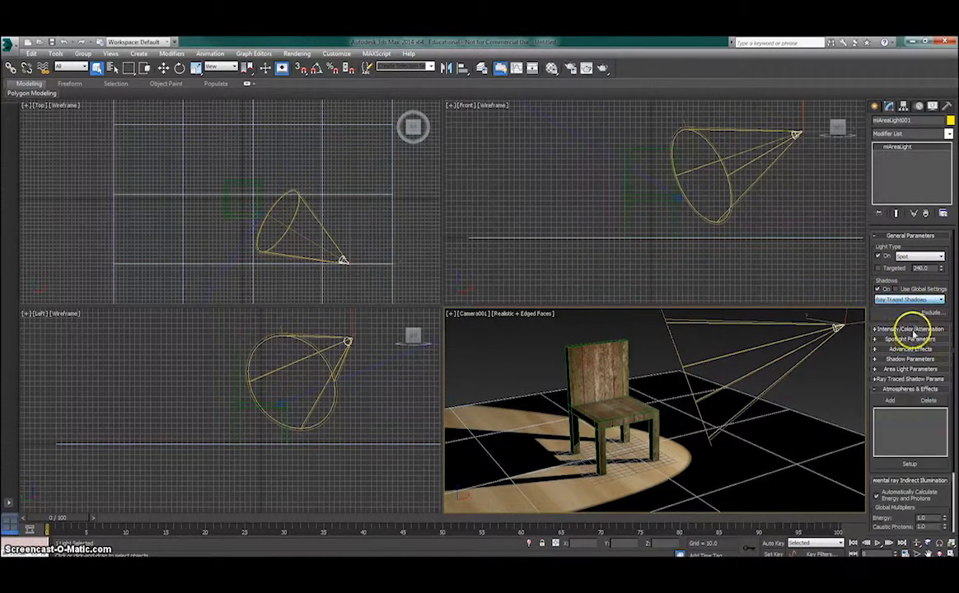
- Try a higher intensity multiplier on the area spotlight and reset it to 1.0
scroll(898, 317, "down", 1)
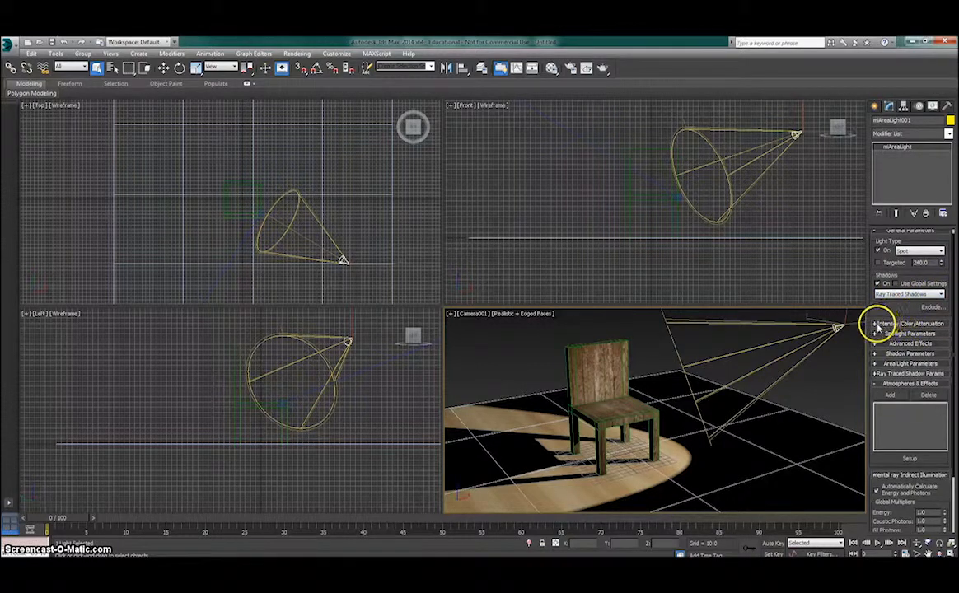
left_click(878, 324)
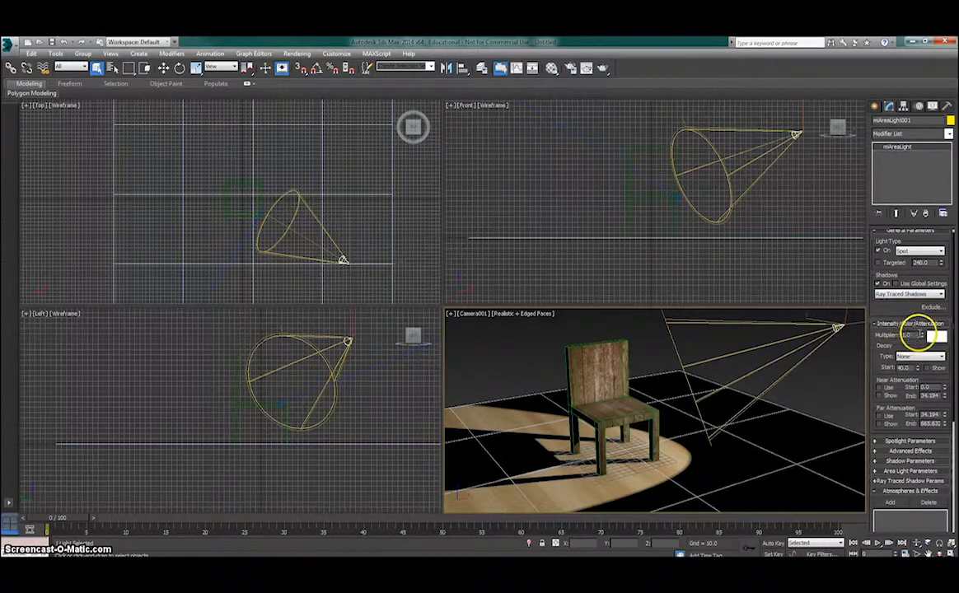
mouse_move(923, 338)
left_mouse_down()
mouse_move(929, 233)
mouse_move(928, 373)
mouse_move(925, 336)
left_mouse_up()
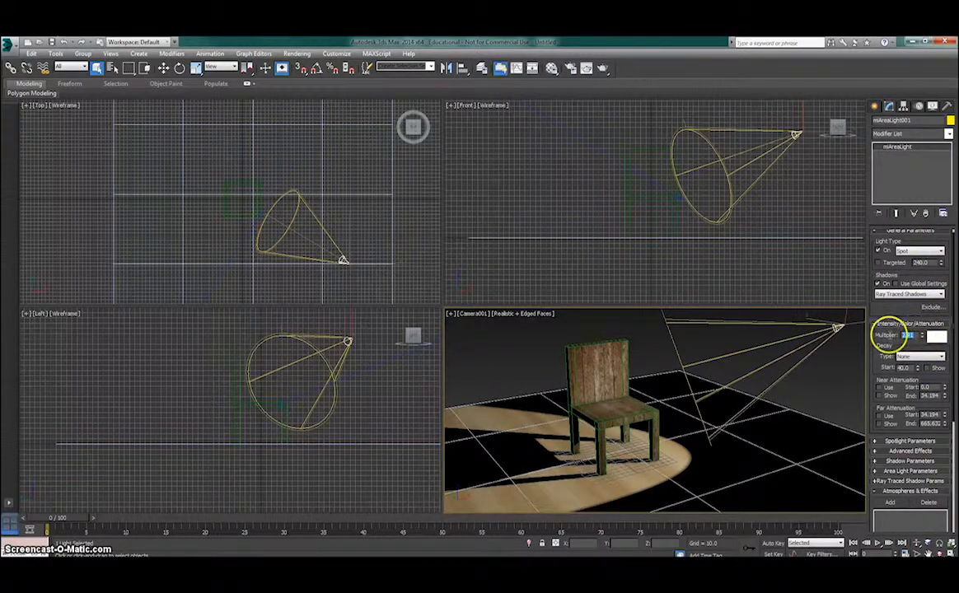
- Preview an orange and a green light color for the area spotlight and discard the color change
left_click(935, 336)
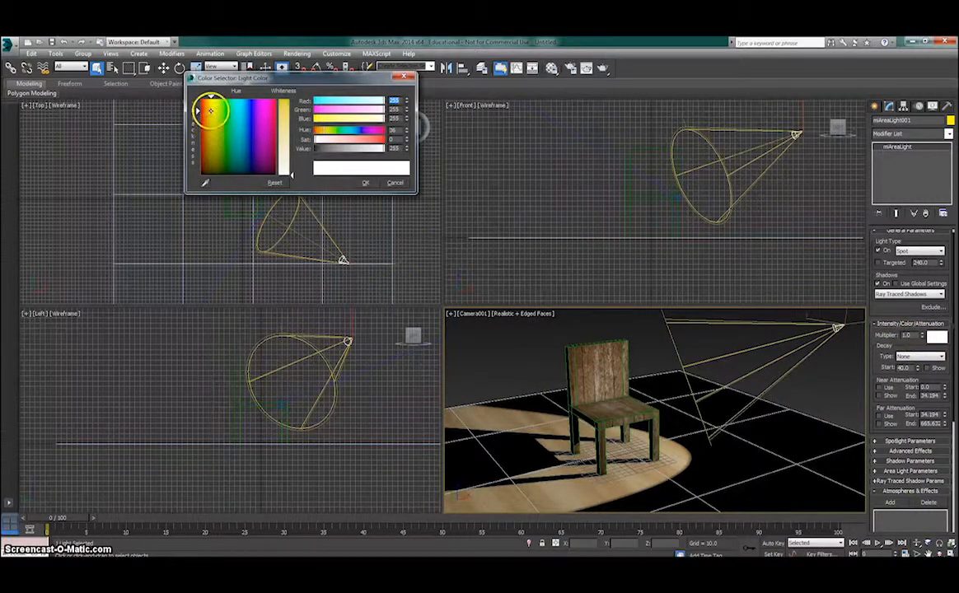
left_click(208, 136)
left_click_drag(284, 144, 285, 101)
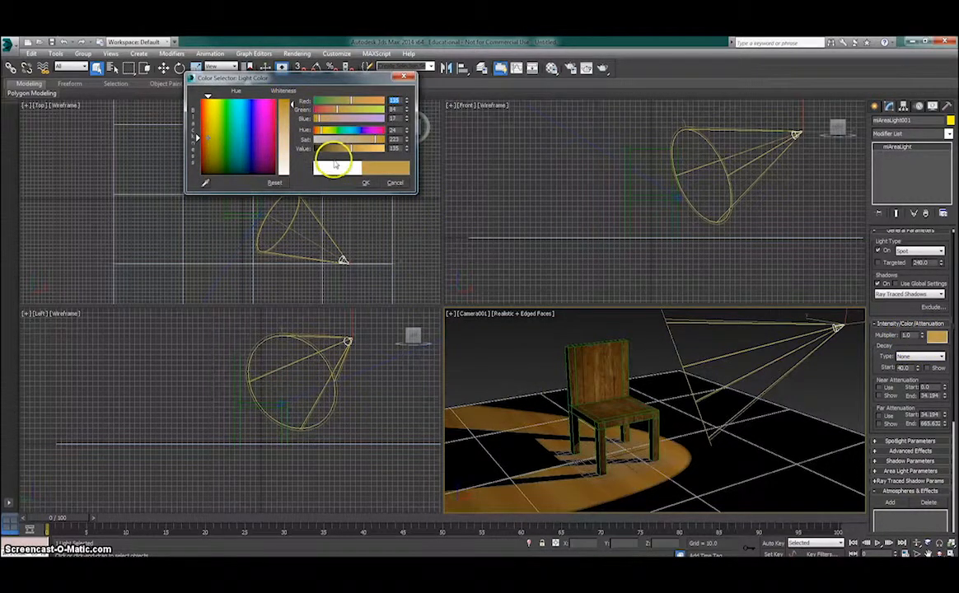
mouse_move(234, 126)
left_mouse_down()
mouse_move(239, 99)
mouse_move(234, 106)
left_mouse_up()
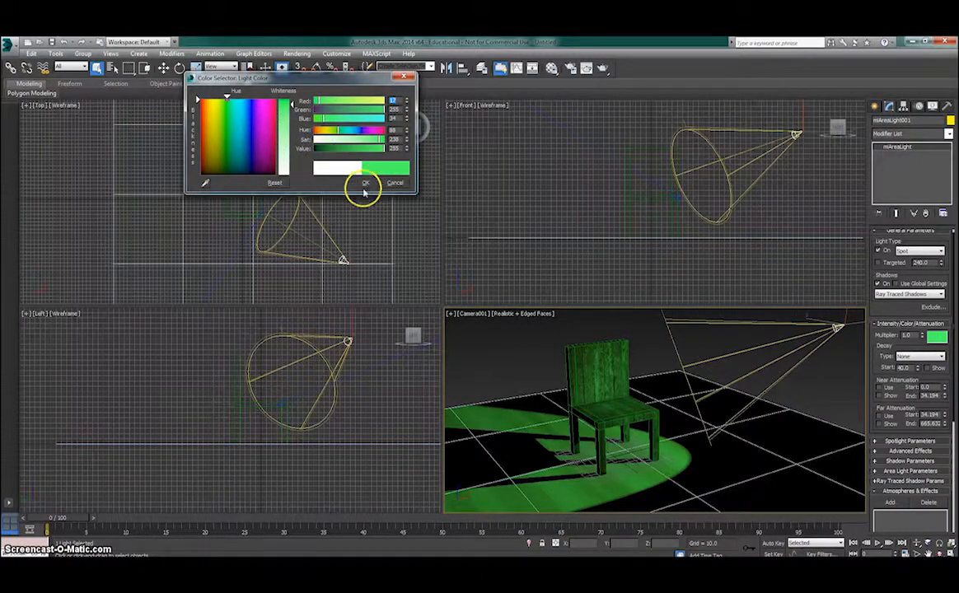
left_click(394, 183)
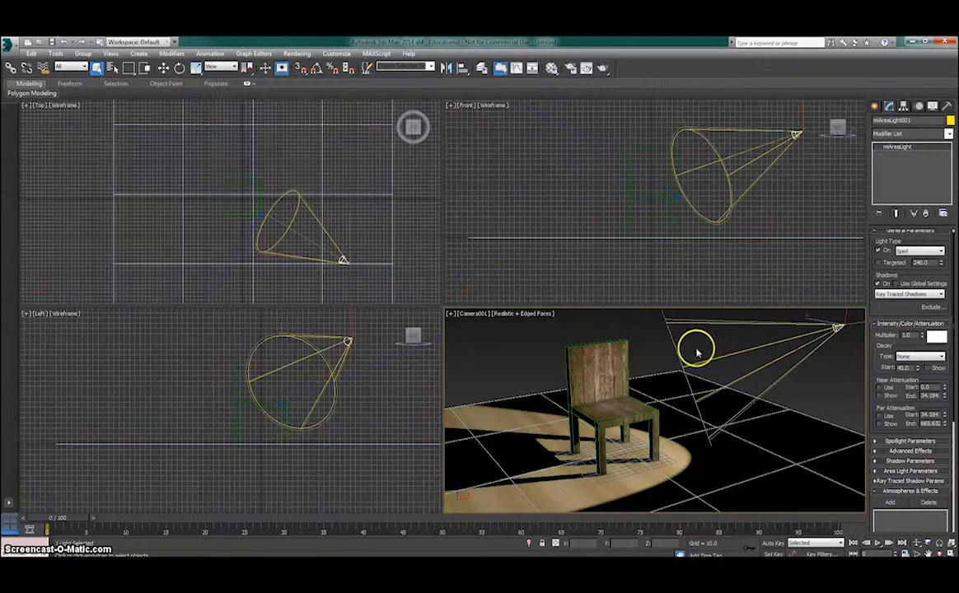
left_click(921, 359)
left_click(923, 355)
left_click_drag(918, 347, 924, 295)
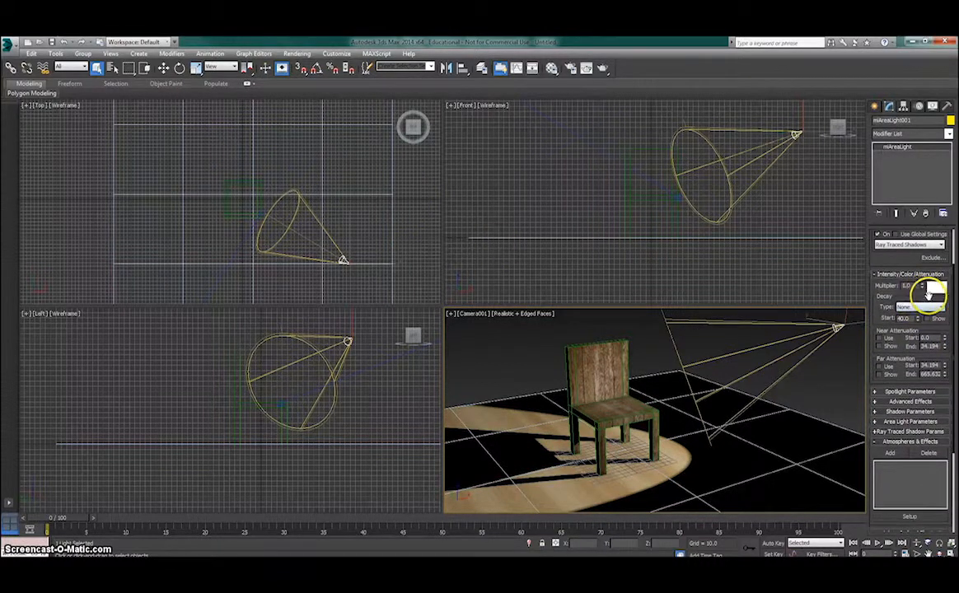
- Set the area spotlight's hotspot/beam to 13.7 and its falloff/field to 58.4
left_click_drag(904, 385, 907, 378)
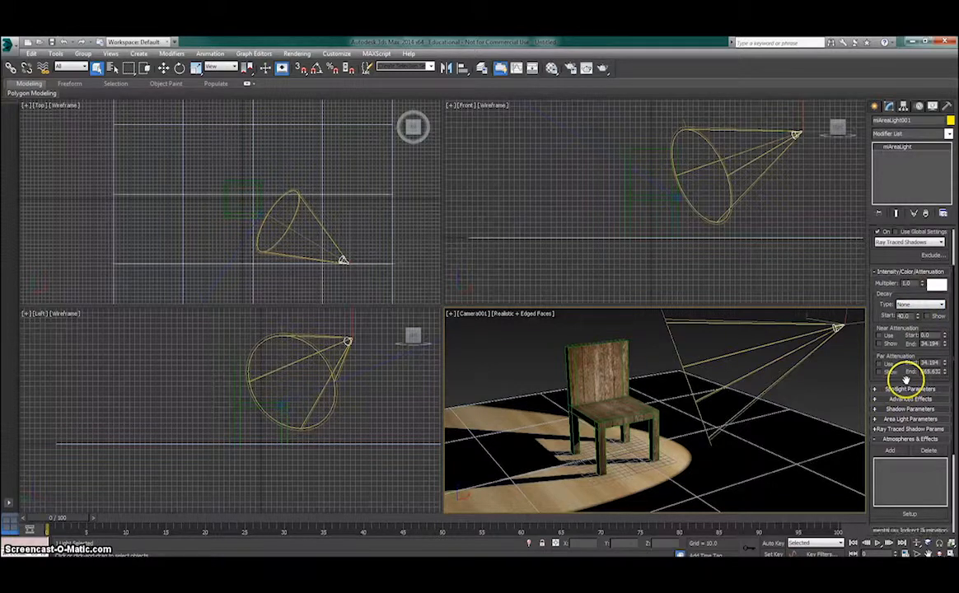
left_click(893, 389)
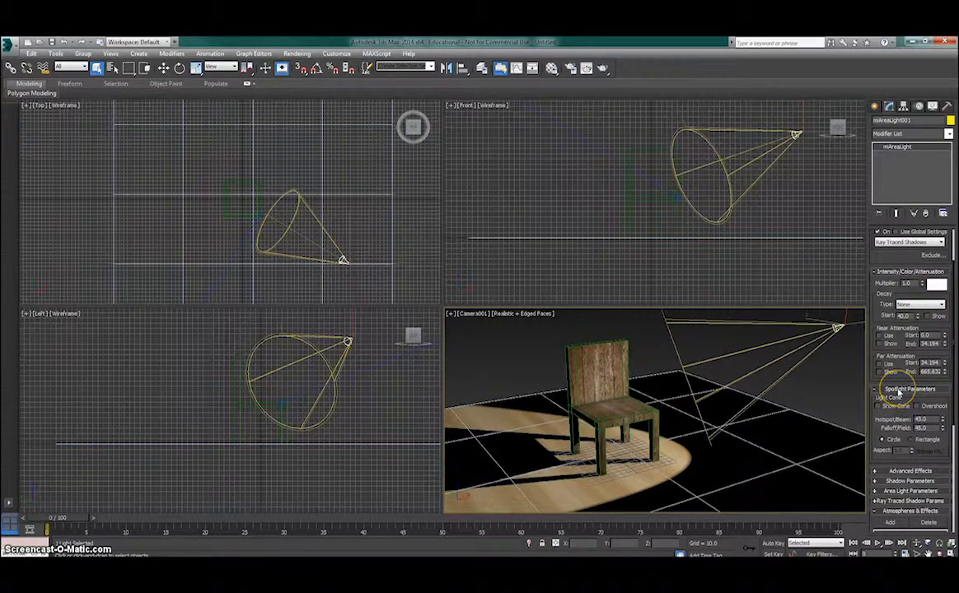
left_click_drag(897, 381, 916, 346)
mouse_move(943, 389)
left_mouse_down()
mouse_move(931, 306)
mouse_move(929, 484)
mouse_move(891, 232)
mouse_move(926, 398)
mouse_move(916, 333)
mouse_move(929, 383)
left_mouse_up()
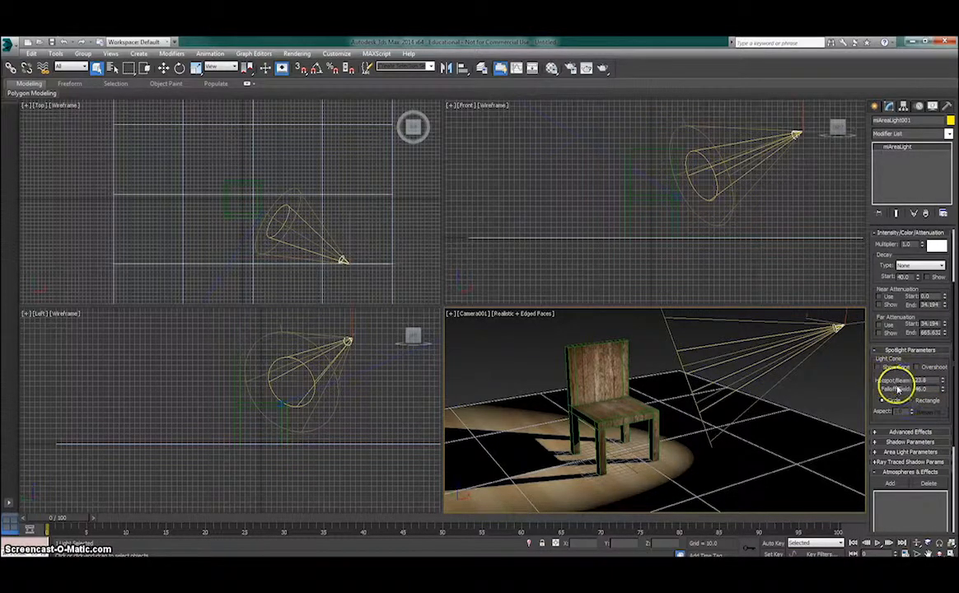
left_click_drag(943, 384, 946, 421)
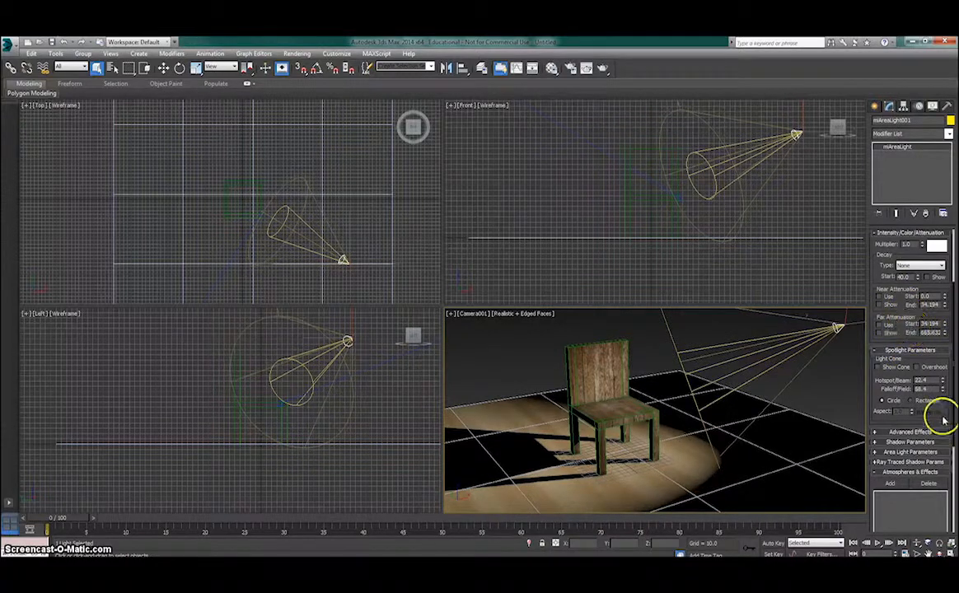
left_click_drag(942, 372, 947, 422)
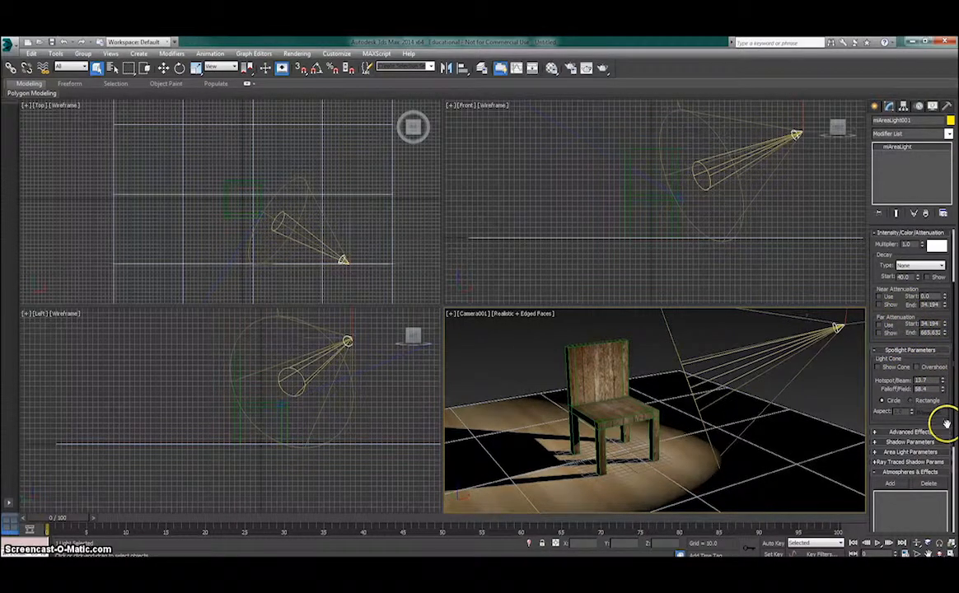
- Turn on Use and Show for both the near and far attenuation of the area spotlight
scroll(909, 420, "up", 1)
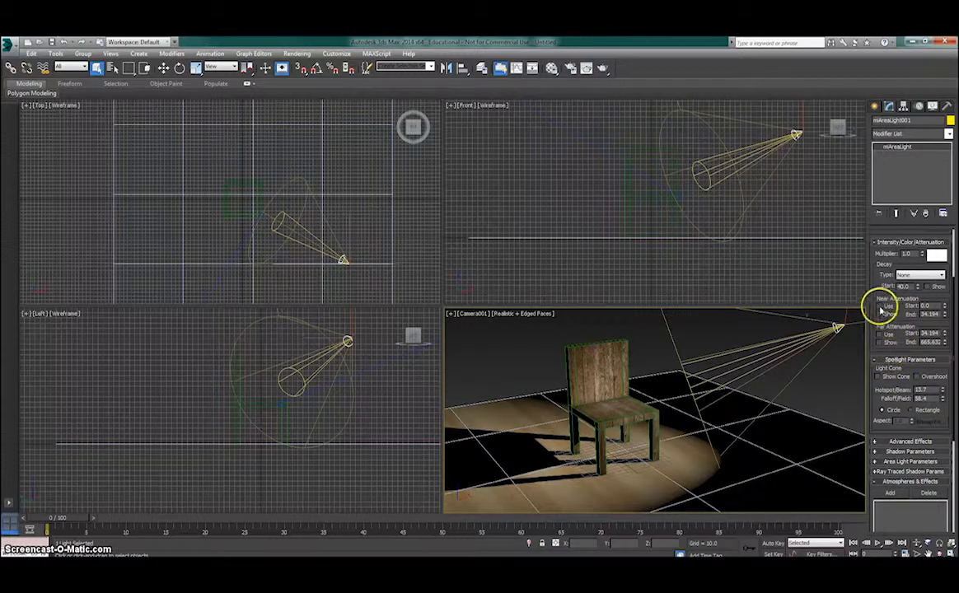
left_click_drag(883, 287, 883, 307)
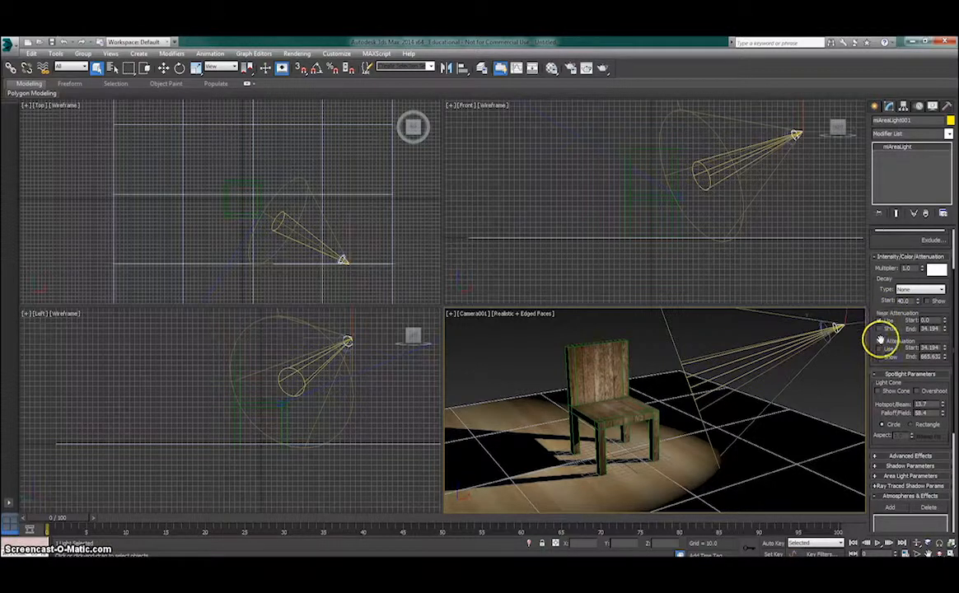
left_click(879, 348)
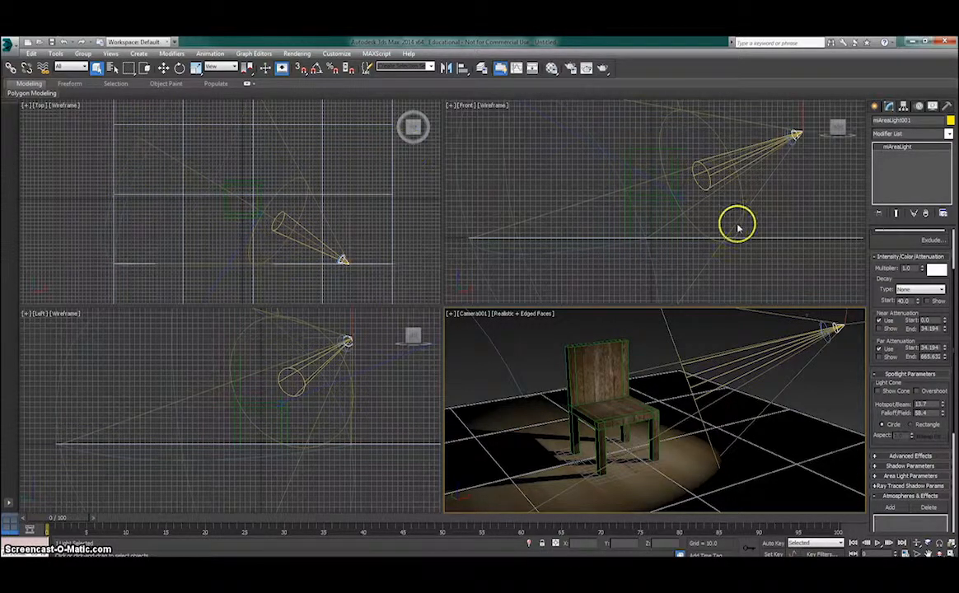
left_click(879, 329)
left_click(879, 357)
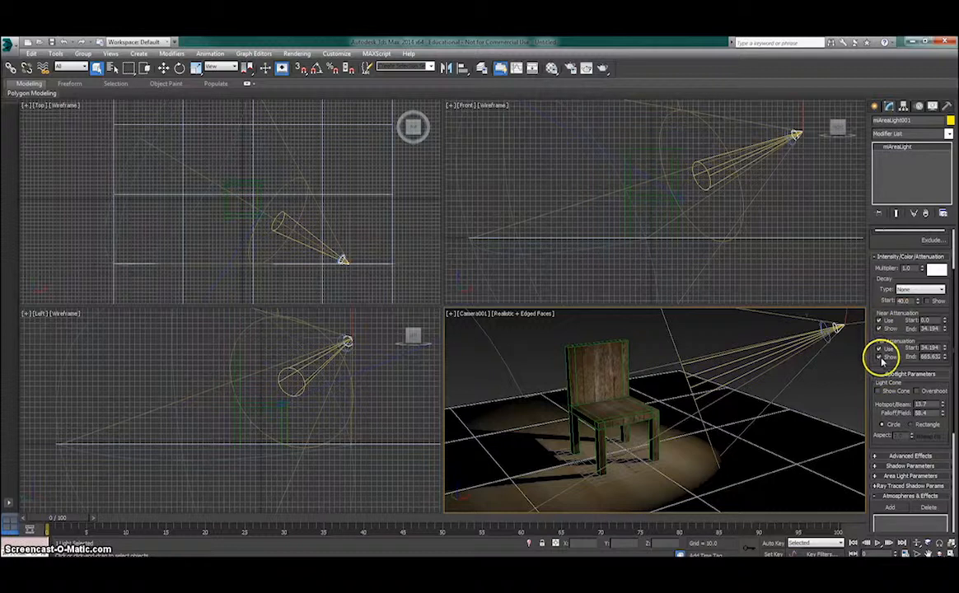
- Set the light's near attenuation end to about 103.7 and its far attenuation end to about 1045
mouse_move(944, 322)
left_mouse_down()
mouse_move(924, 201)
mouse_move(833, 99)
mouse_move(894, 486)
mouse_move(888, 298)
mouse_move(920, 454)
mouse_move(894, 33)
mouse_move(888, 173)
mouse_move(888, 118)
mouse_move(928, 320)
left_mouse_up()
mouse_move(945, 357)
left_mouse_down()
mouse_move(942, 317)
mouse_move(937, 385)
mouse_move(928, 346)
left_mouse_up()
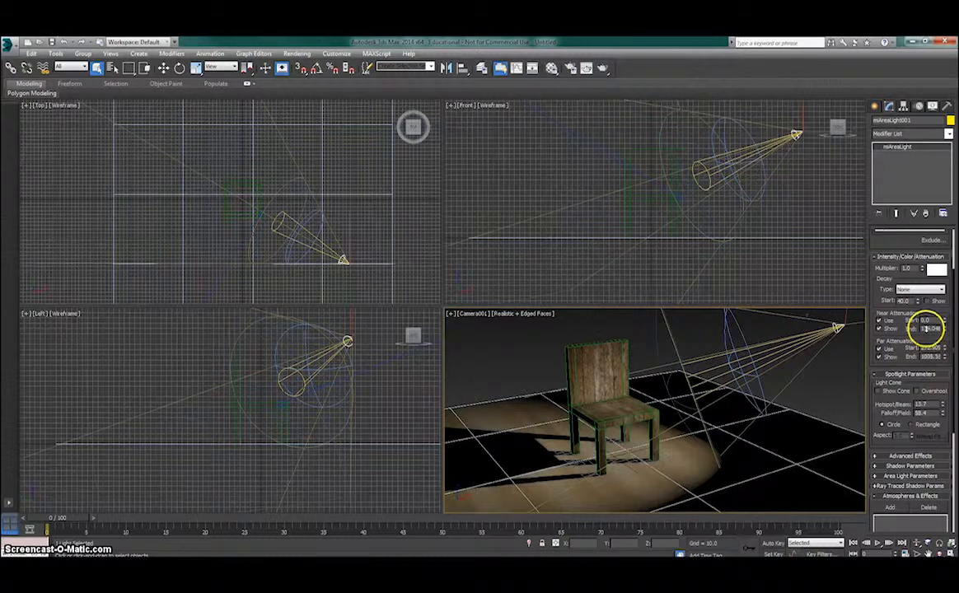
left_click_drag(944, 328, 933, 379)
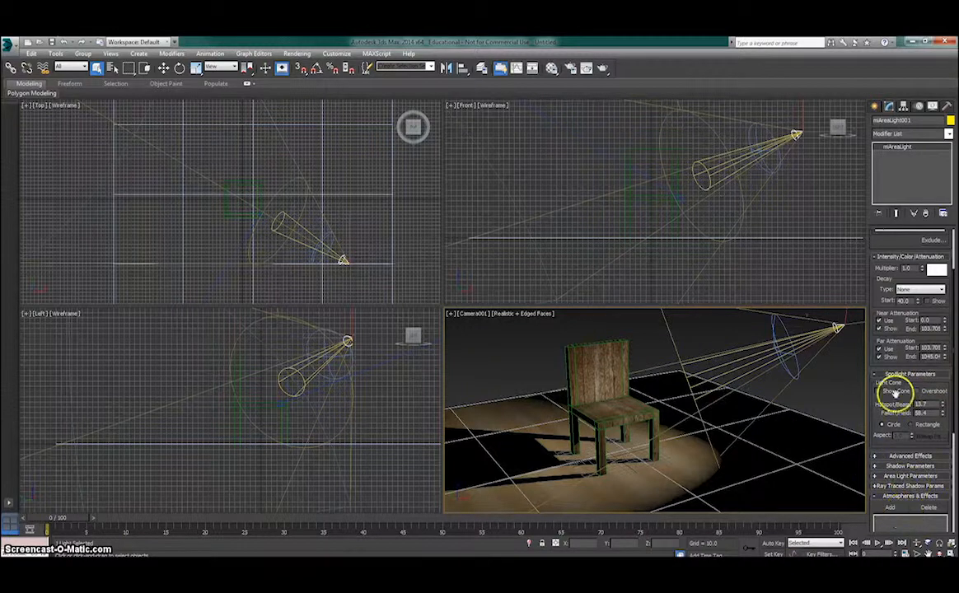
- Pan the camera view to reframe the lit chair, render it, and close the rendered frame window
left_click_drag(896, 404, 901, 338)
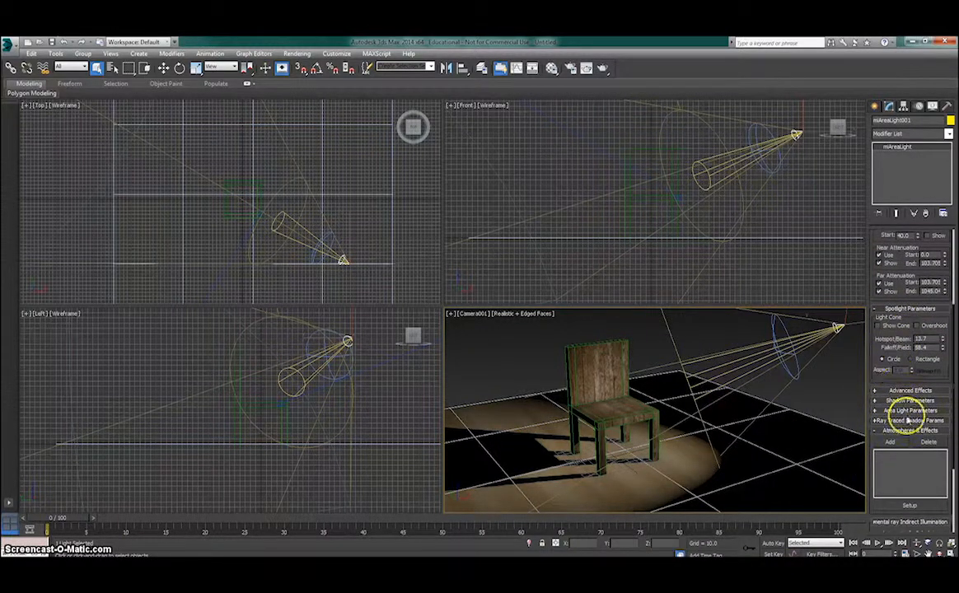
left_click_drag(883, 381, 885, 268)
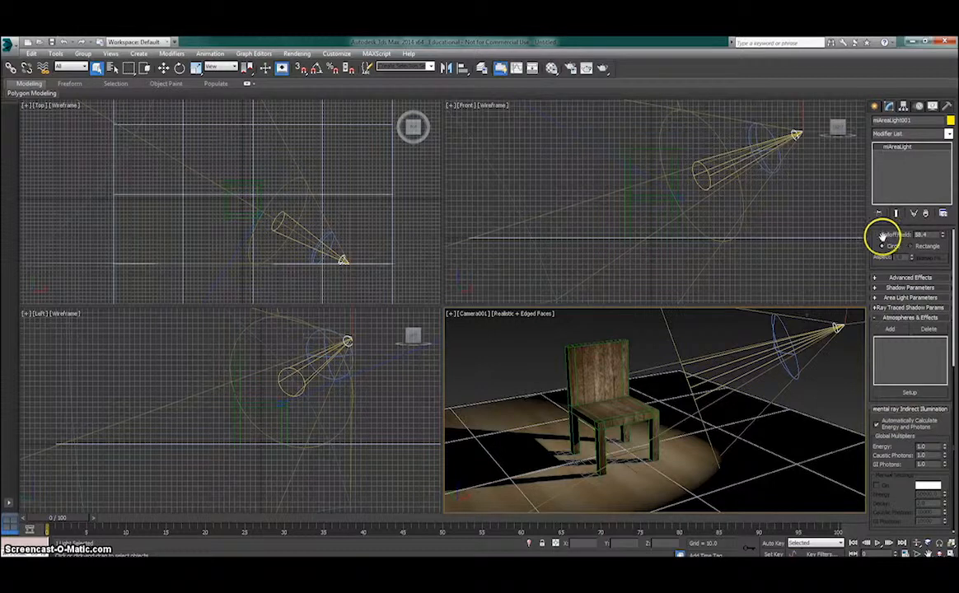
left_click_drag(882, 236, 885, 264)
left_click(929, 553)
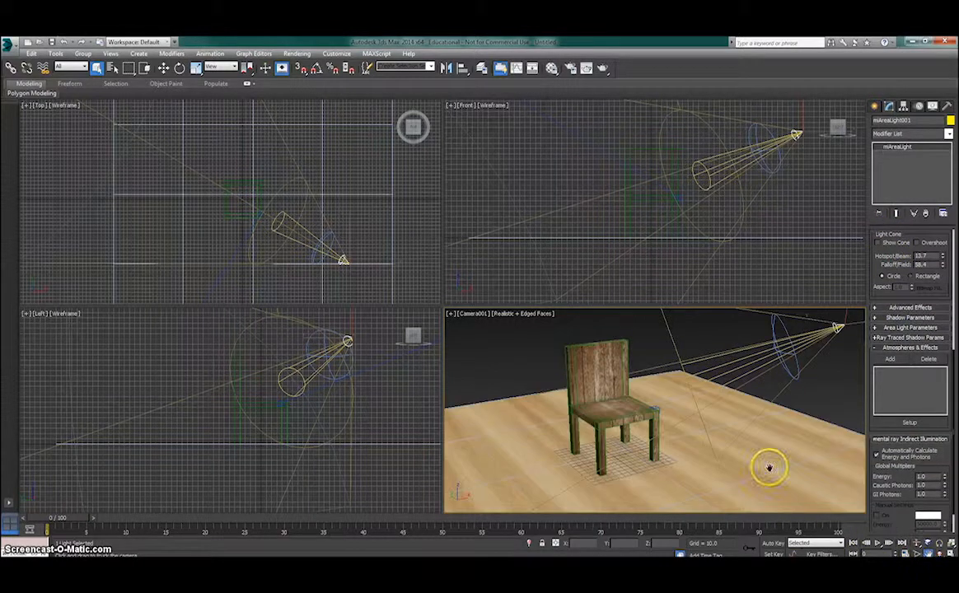
left_click_drag(568, 414, 688, 476)
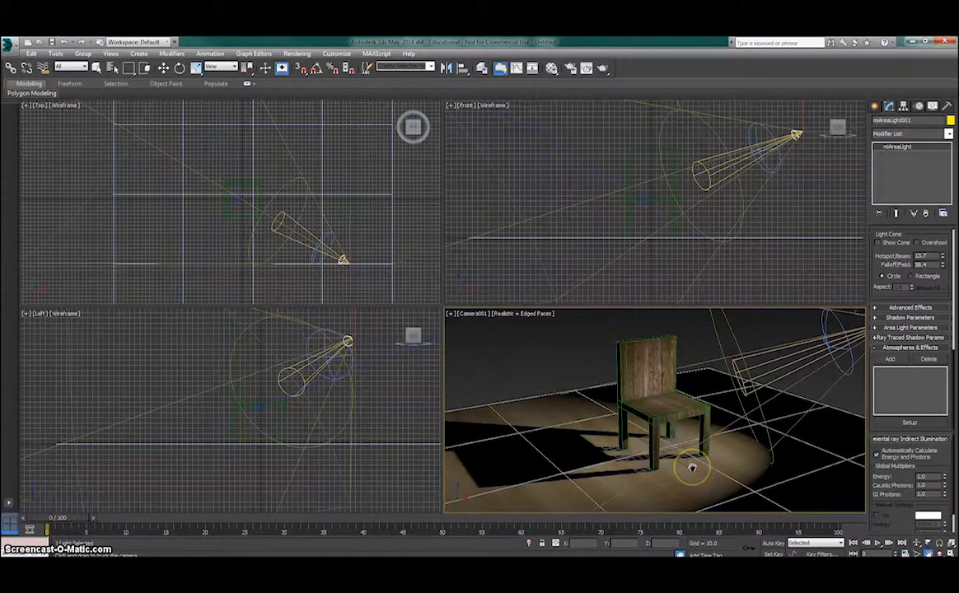
left_click_drag(696, 458, 695, 453)
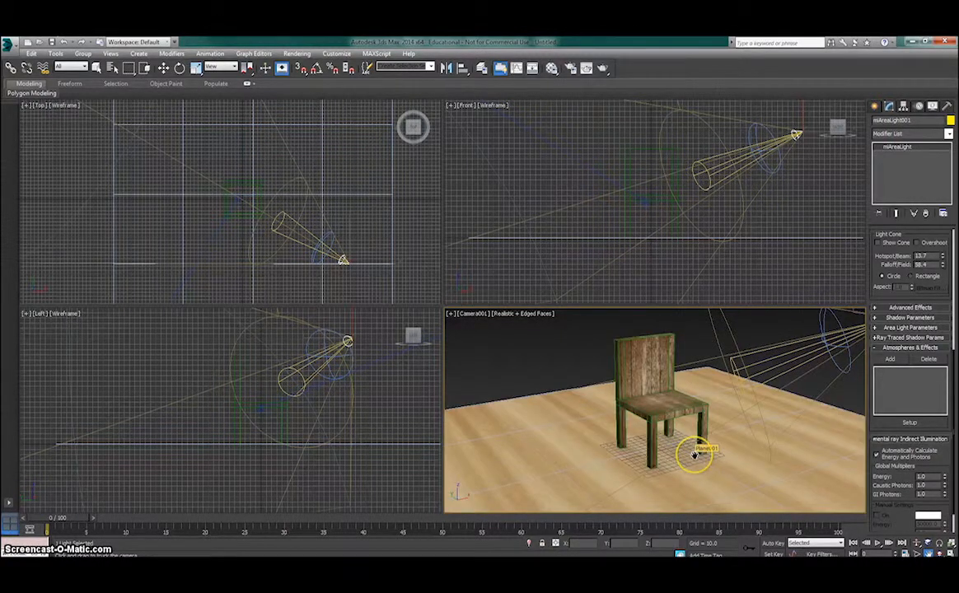
key("shift+q")
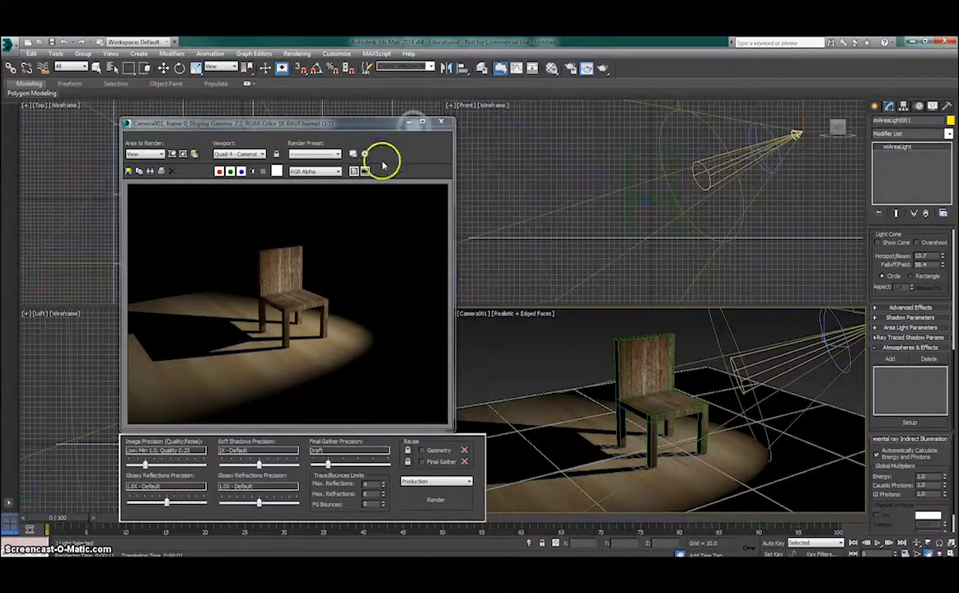
left_click(441, 124)
- Pan the camera view to adjust the chair's framing and choose Camera001 as that viewport's view
mouse_move(677, 411)
middle_mouse_down()
mouse_move(669, 413)
mouse_move(671, 396)
middle_mouse_up()
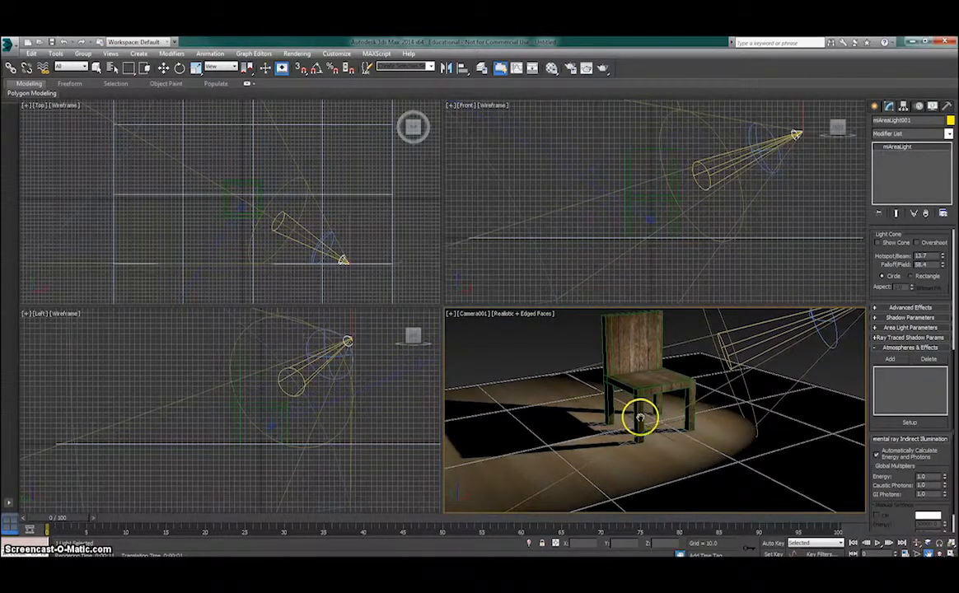
middle_click_drag(642, 401, 644, 408)
left_click(471, 317)
left_click(470, 315)
mouse_move(507, 325)
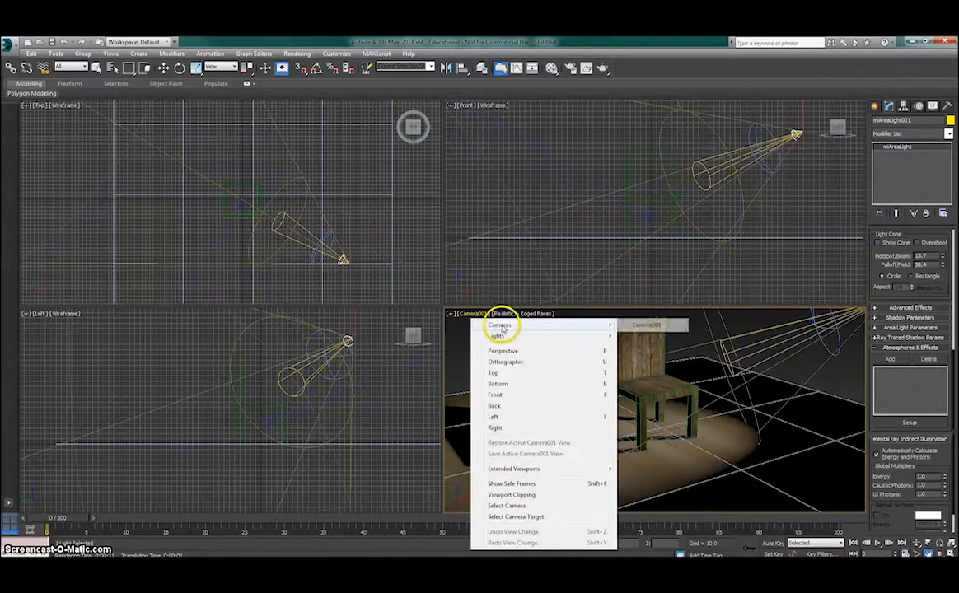
left_click(644, 328)
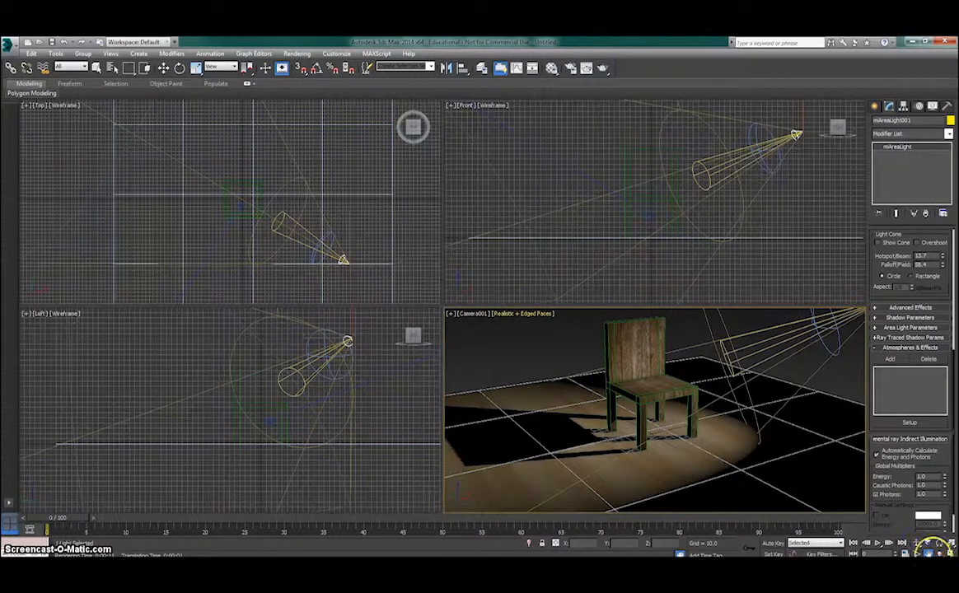
- Select the existing target camera in the Top view and delete it
left_click(336, 207)
scroll(338, 207, "down", 4)
scroll(337, 208, "up", 1)
left_click(163, 69)
left_click(256, 281)
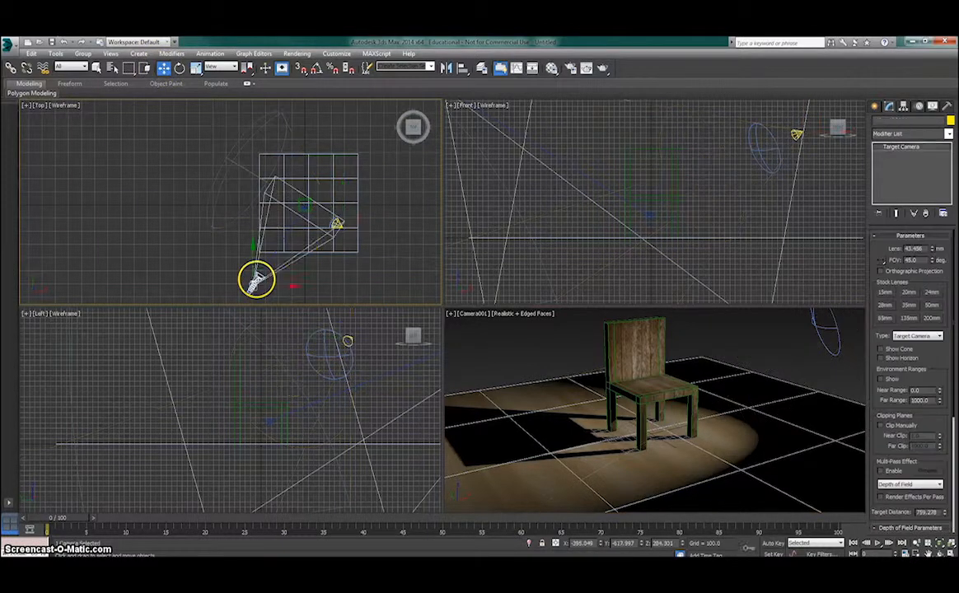
key("Delete")
- Create a Target Camera in the Top view from the floor's front edge to the chair, with a target distance of about 378
scroll(293, 242, "up", 3)
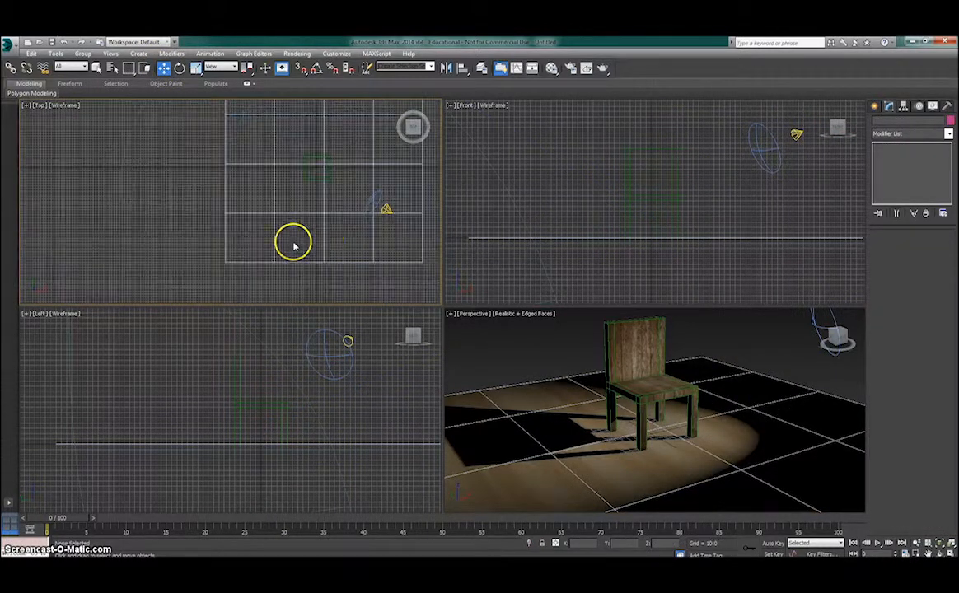
left_click(928, 550)
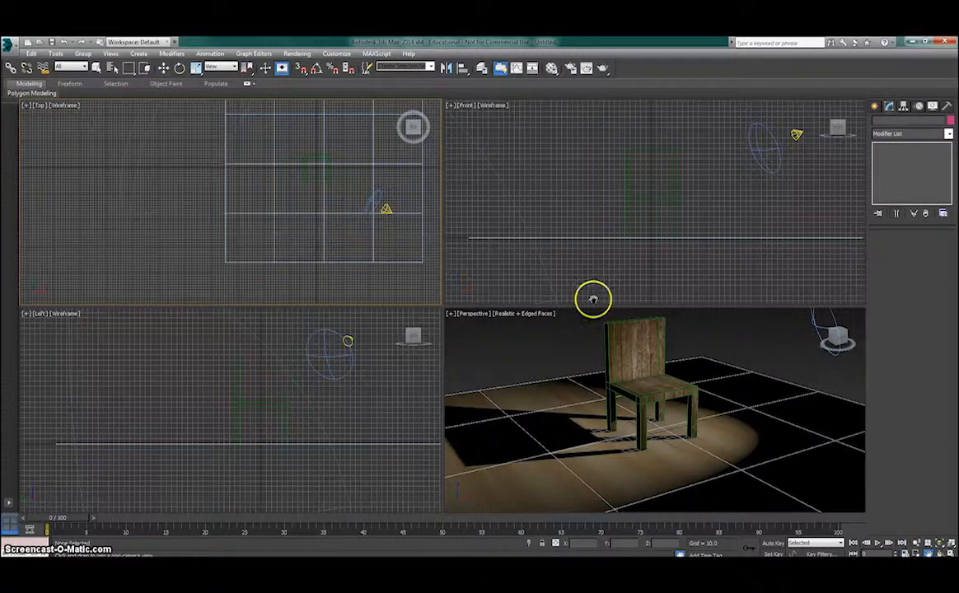
left_click_drag(350, 182, 334, 203)
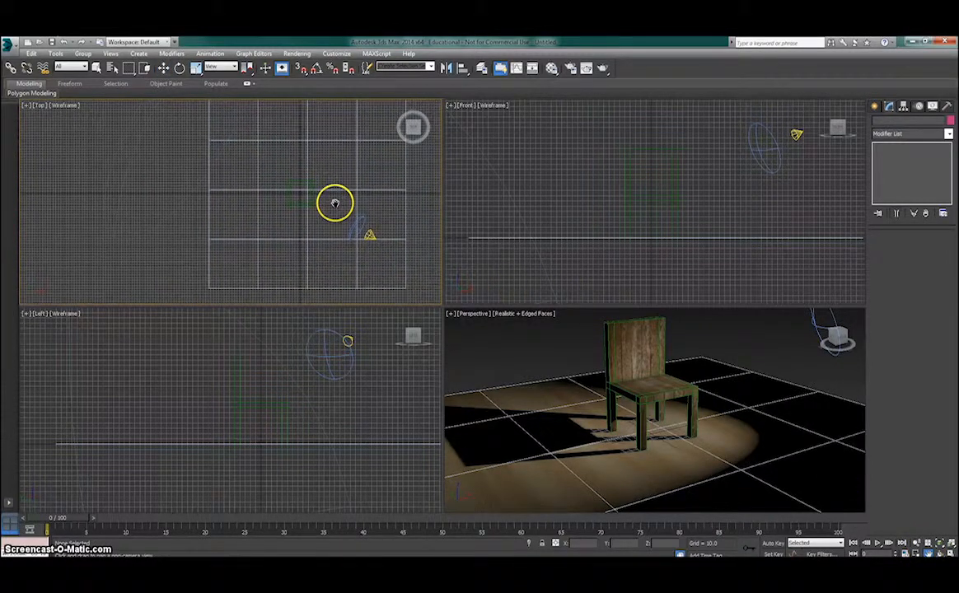
left_click(140, 54)
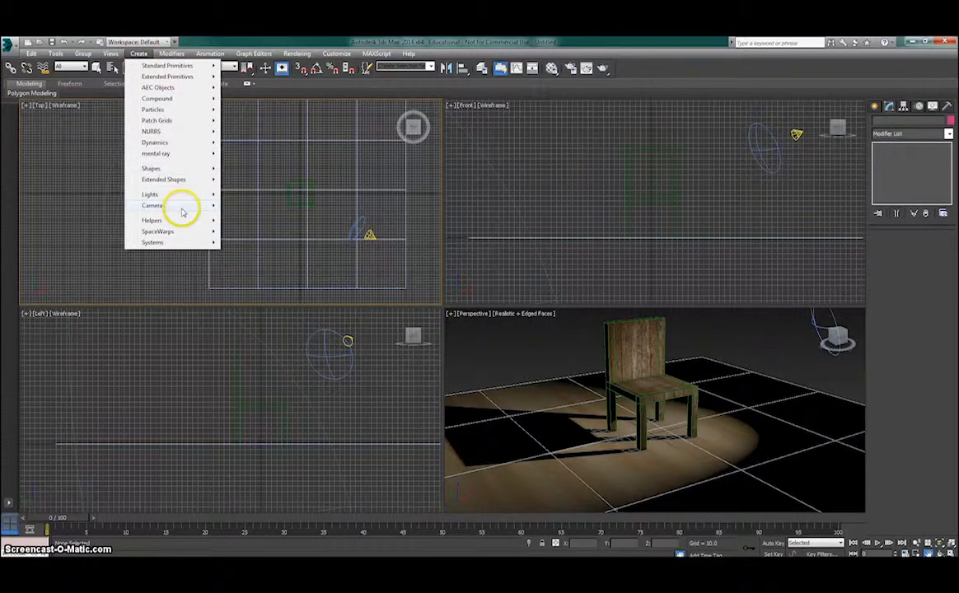
mouse_move(183, 212)
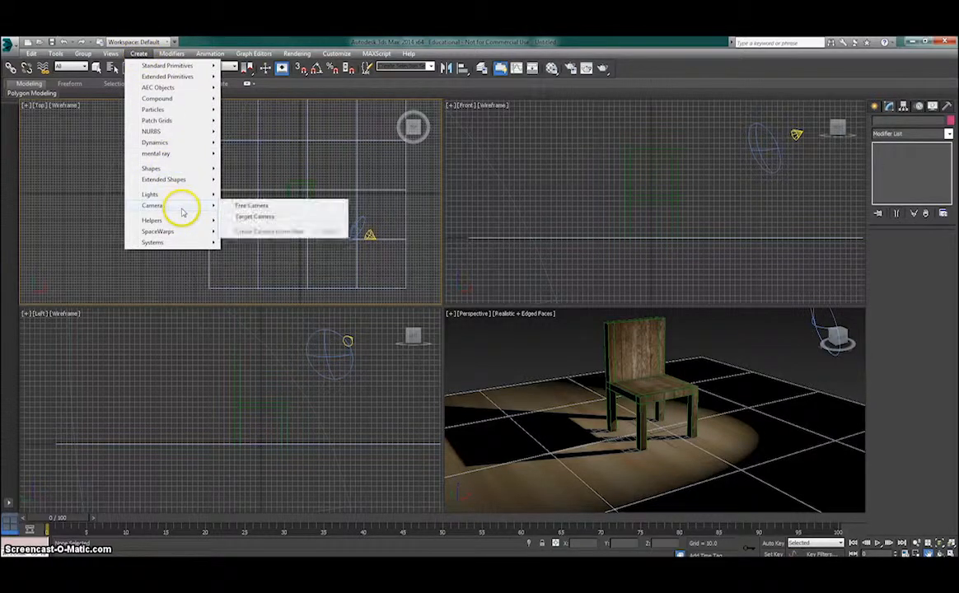
left_click(255, 217)
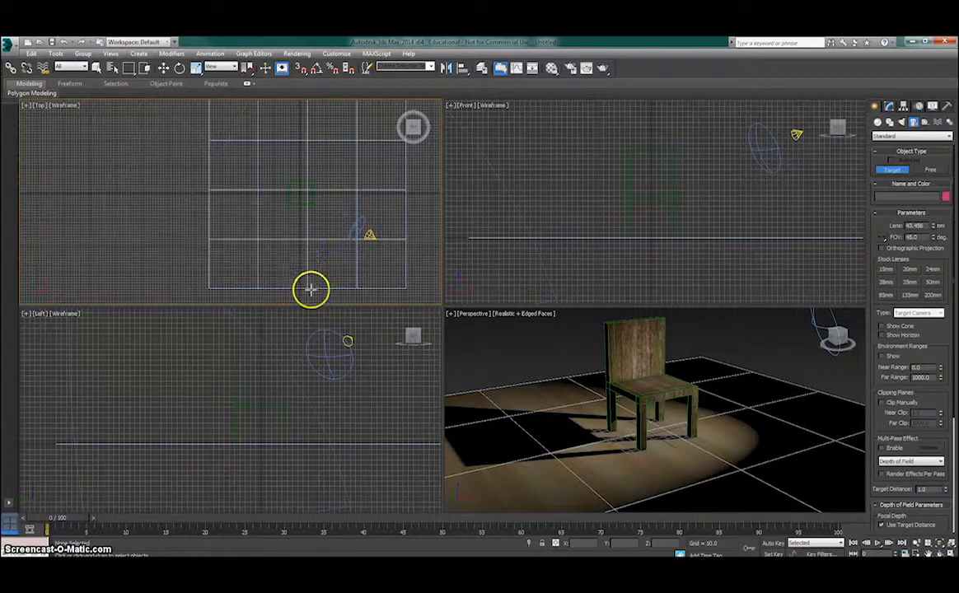
left_click_drag(299, 288, 299, 193)
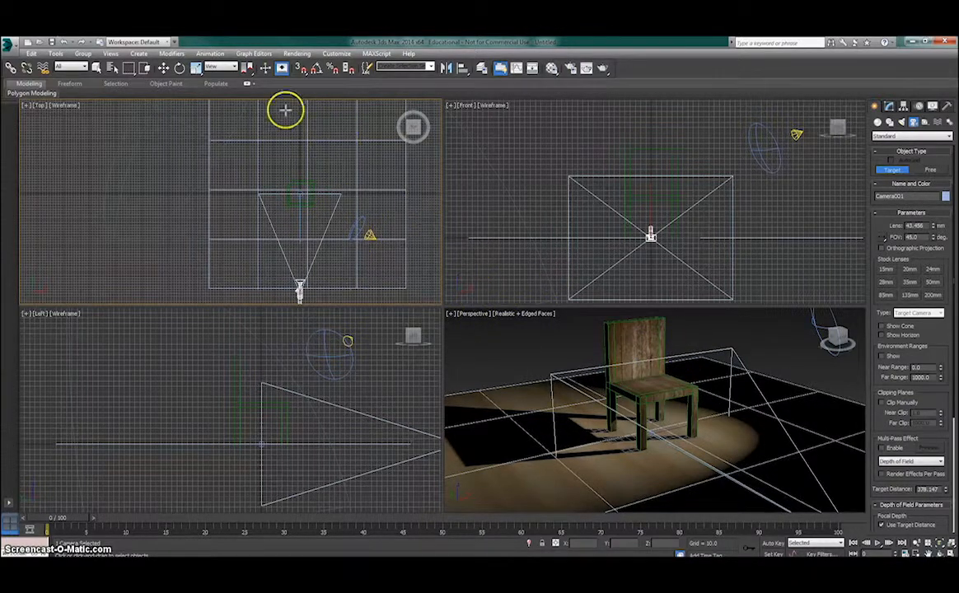
- Raise the new camera to the chair's backrest height and its target to a Z of about 79 in the Front view
left_click(164, 67)
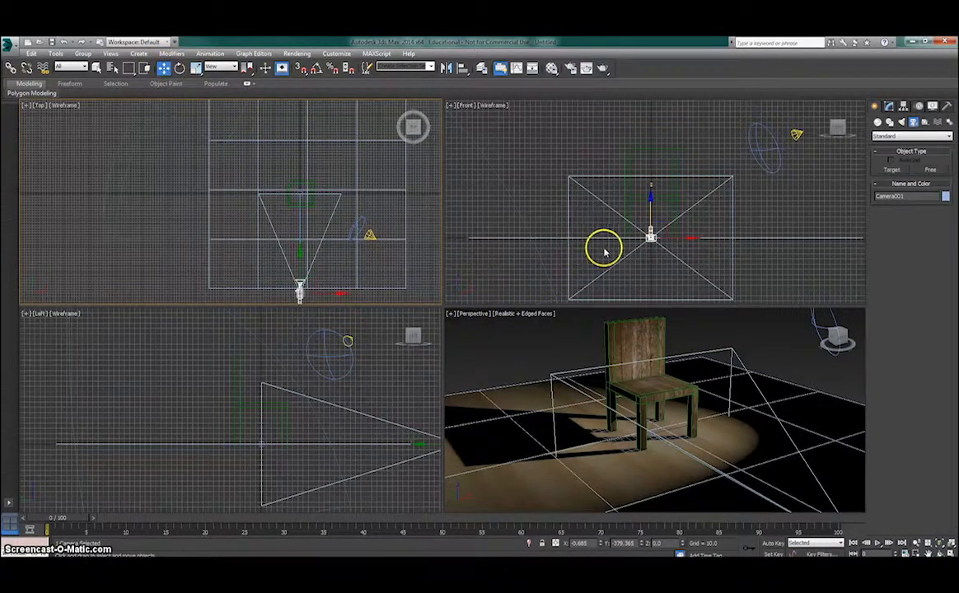
left_click_drag(651, 210, 651, 142)
left_click(652, 239)
left_click_drag(651, 210, 648, 165)
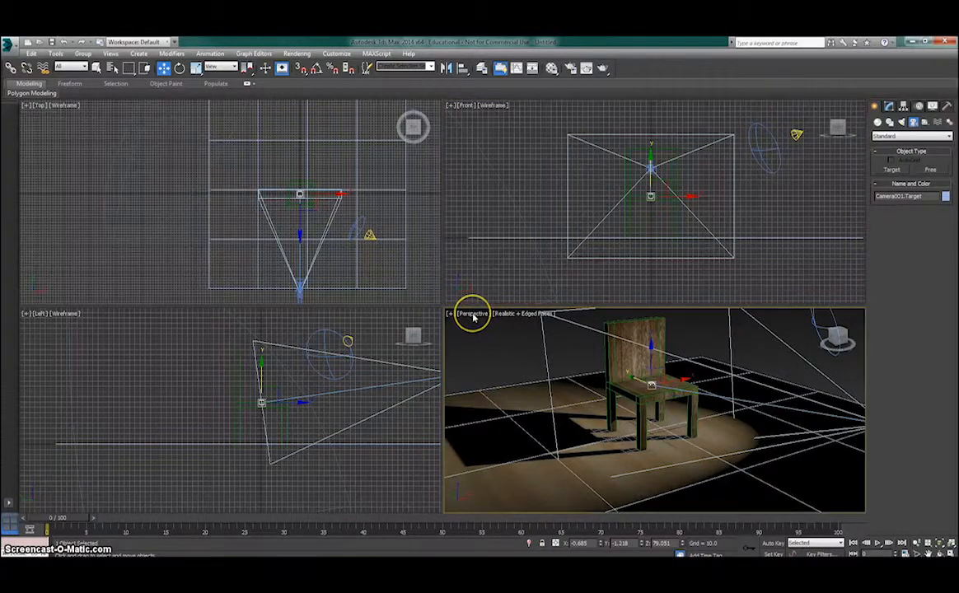
key("Delete")
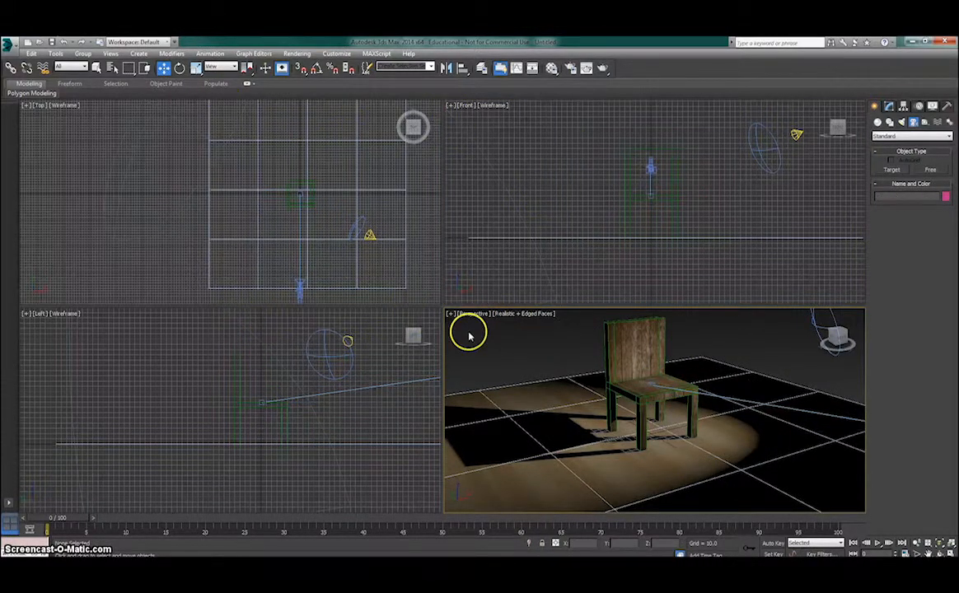
- Switch the Left viewport to the Camera001 view and set its shading to Realistic
left_click(476, 315)
mouse_move(516, 327)
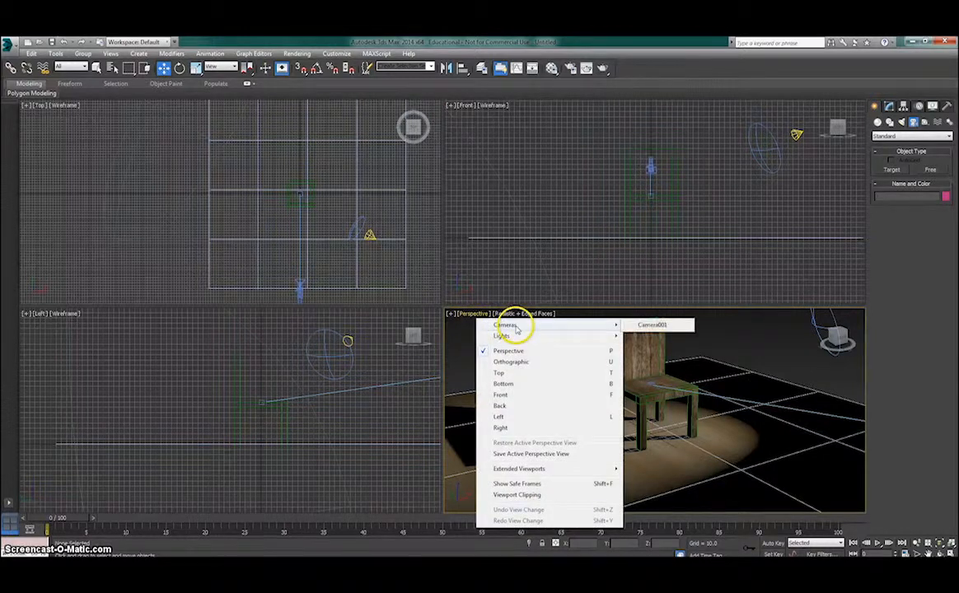
left_click(40, 314)
left_click(39, 314)
left_click(42, 315)
mouse_move(49, 323)
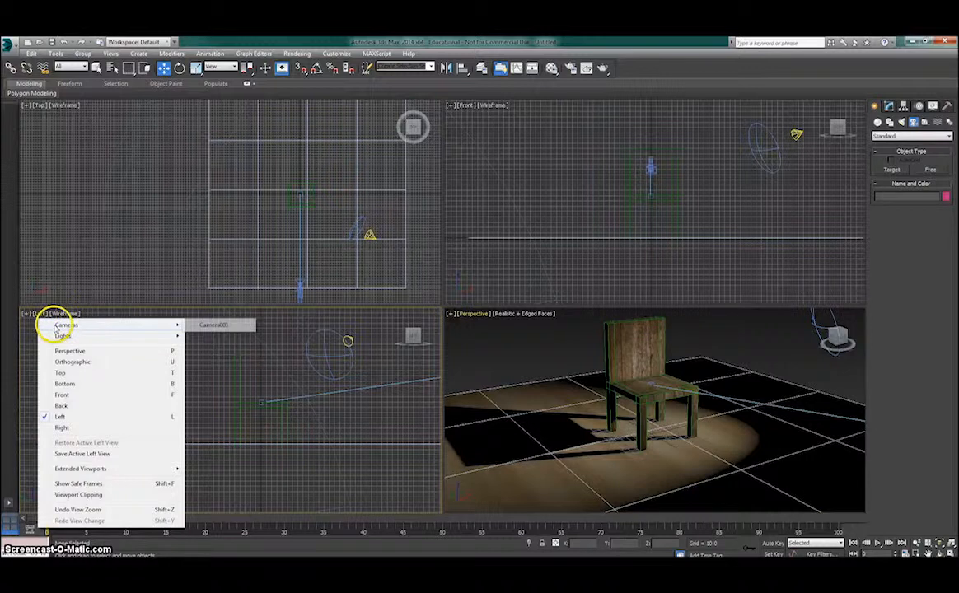
left_click(224, 325)
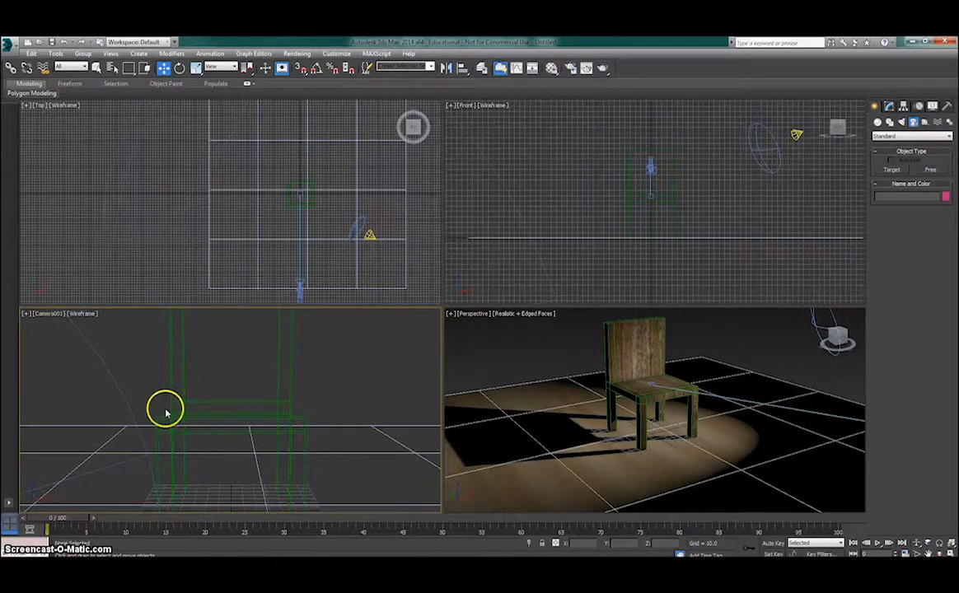
left_click(83, 314)
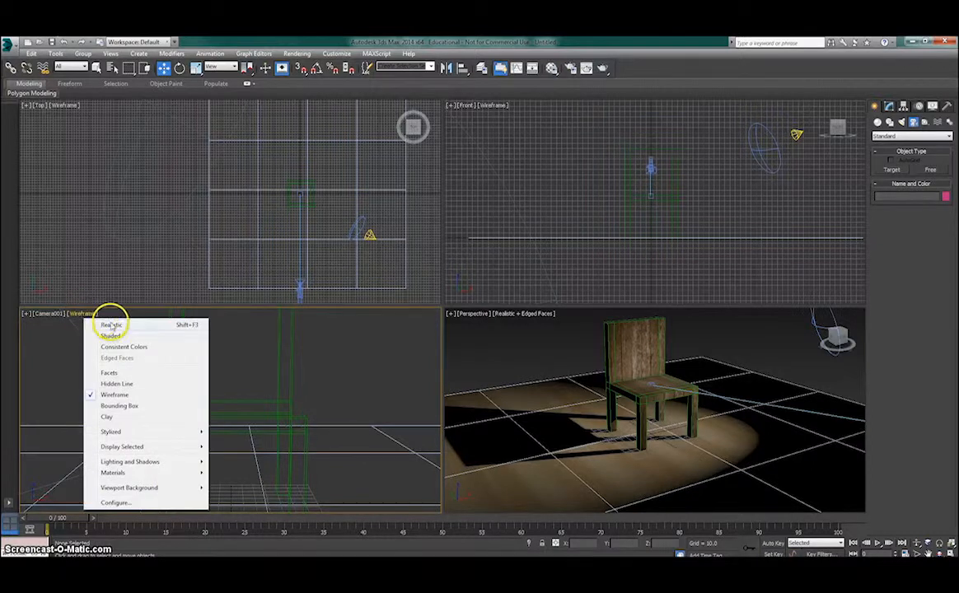
left_click(112, 326)
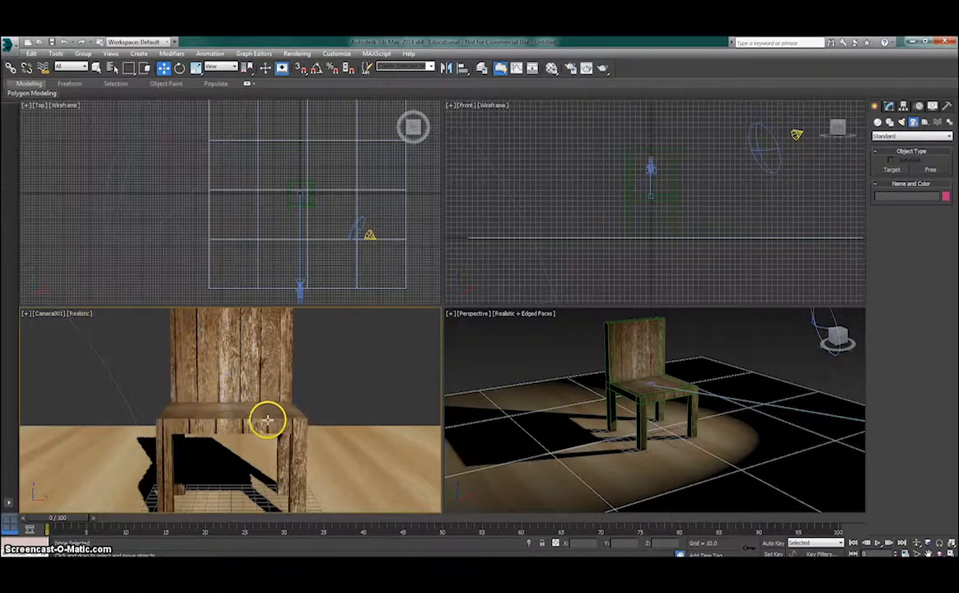
- Turn on safe frames in the Camera001 viewport, toggling them off and on to compare the framing
left_click(745, 439)
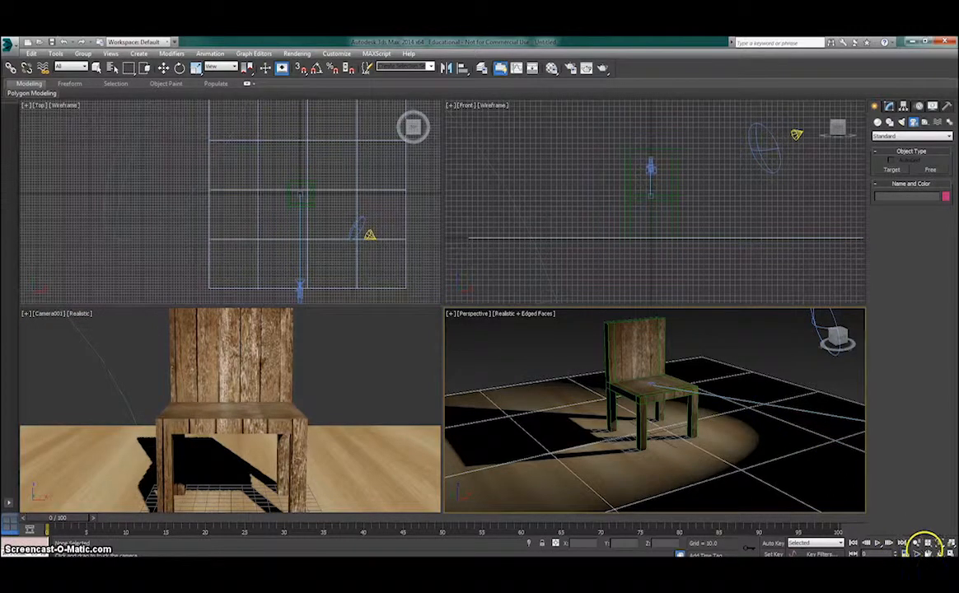
left_click_drag(645, 356, 668, 407)
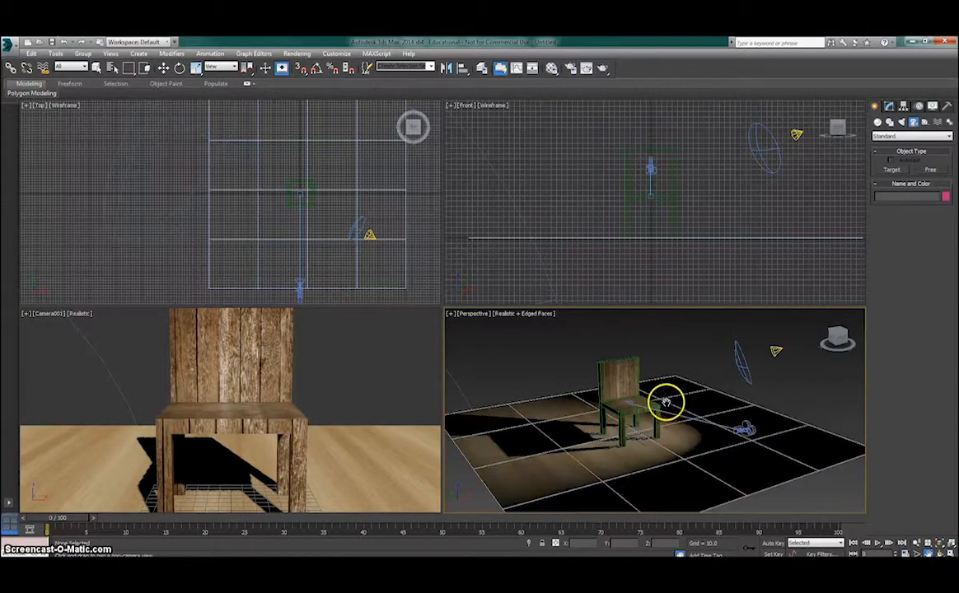
scroll(666, 403, "up", 3)
middle_click_drag(681, 425, 663, 411)
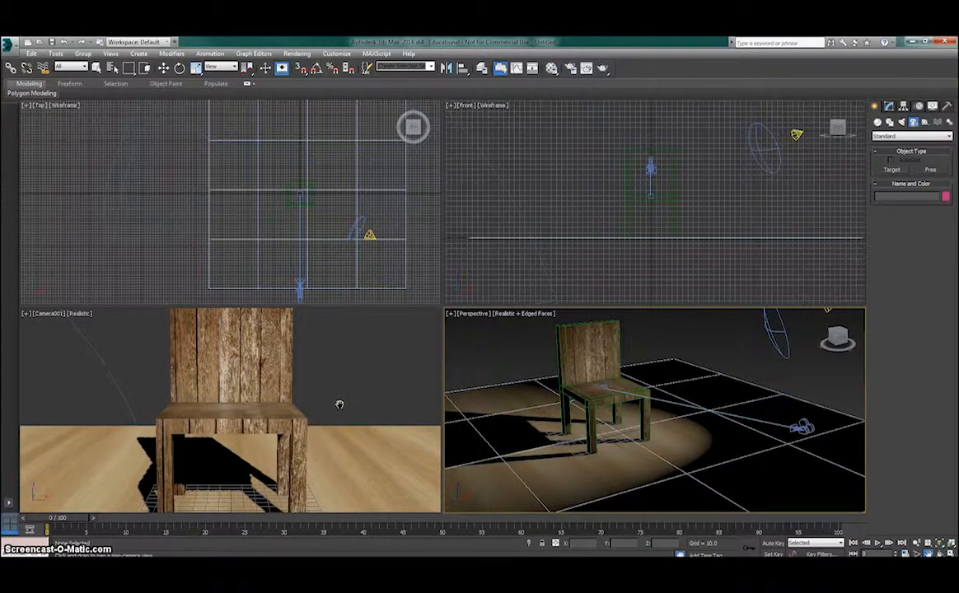
left_click(349, 381)
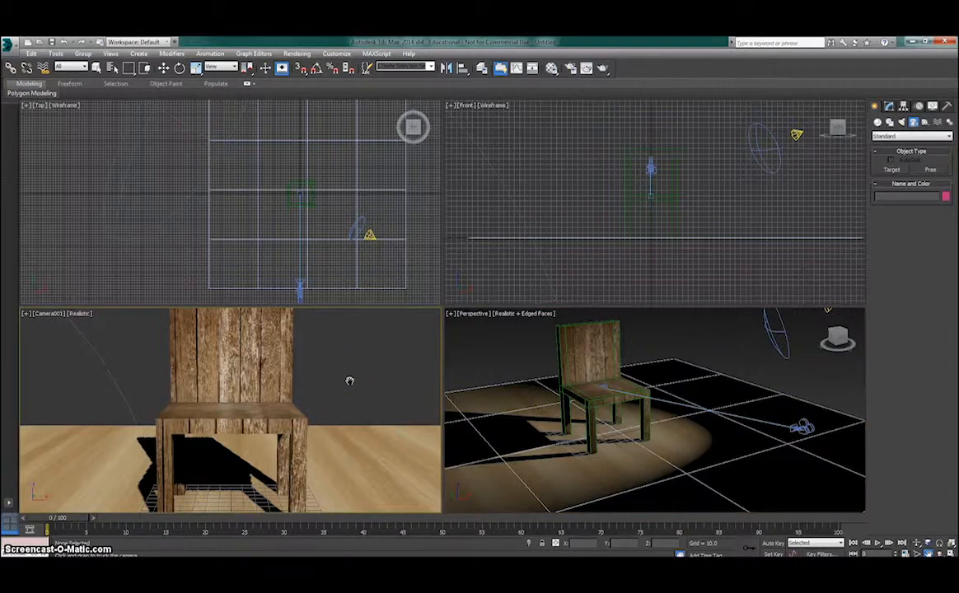
key("shift+f")
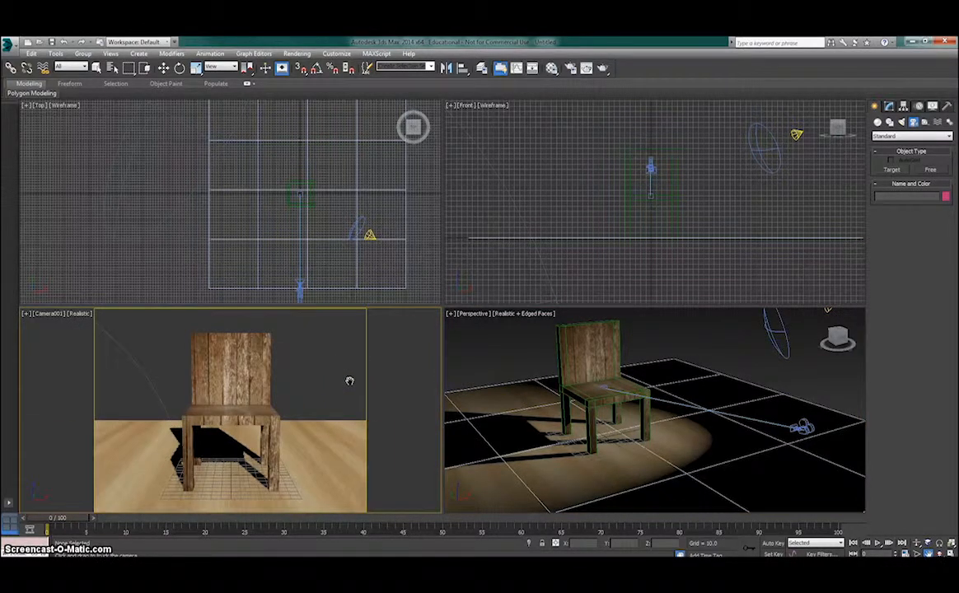
key("shift+f")
key("shift+f")
key("shift+f")
key("shift+f")
key("shift+f")
key("shift+f")
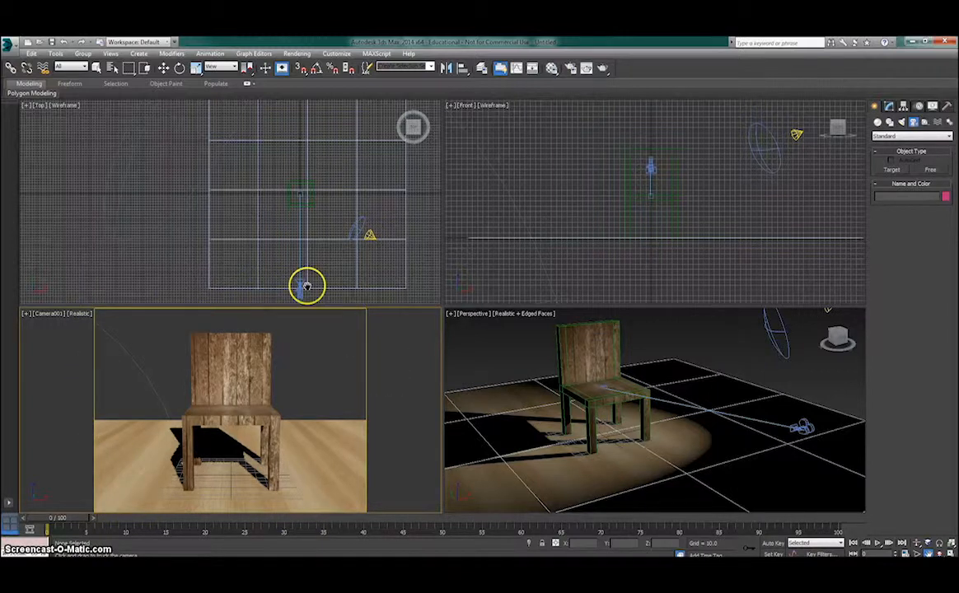
- Set the render output size to 1920 wide by 1080 high and pan the camera view to lower the chair slightly in the frame
left_click(295, 55)
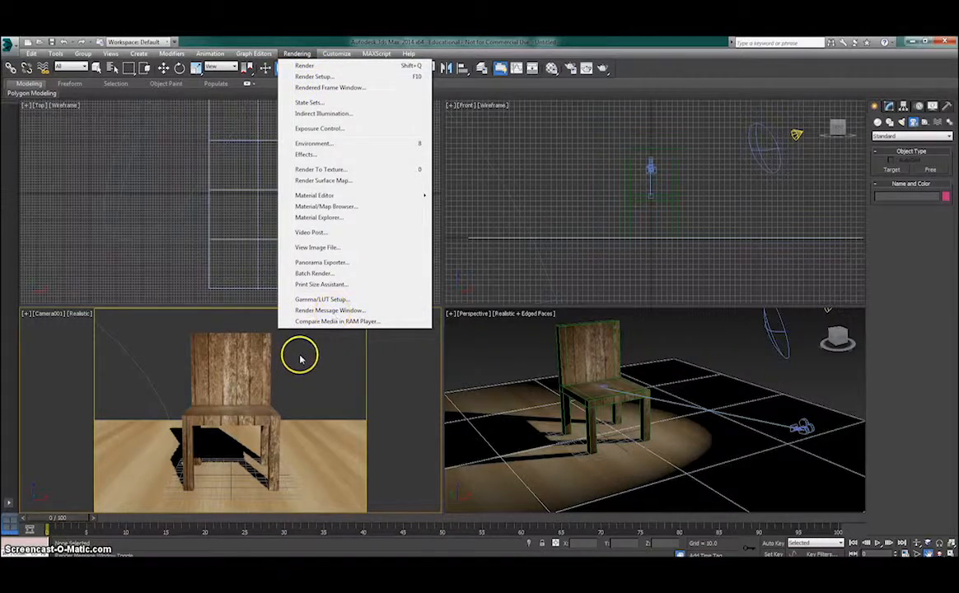
left_click(326, 77)
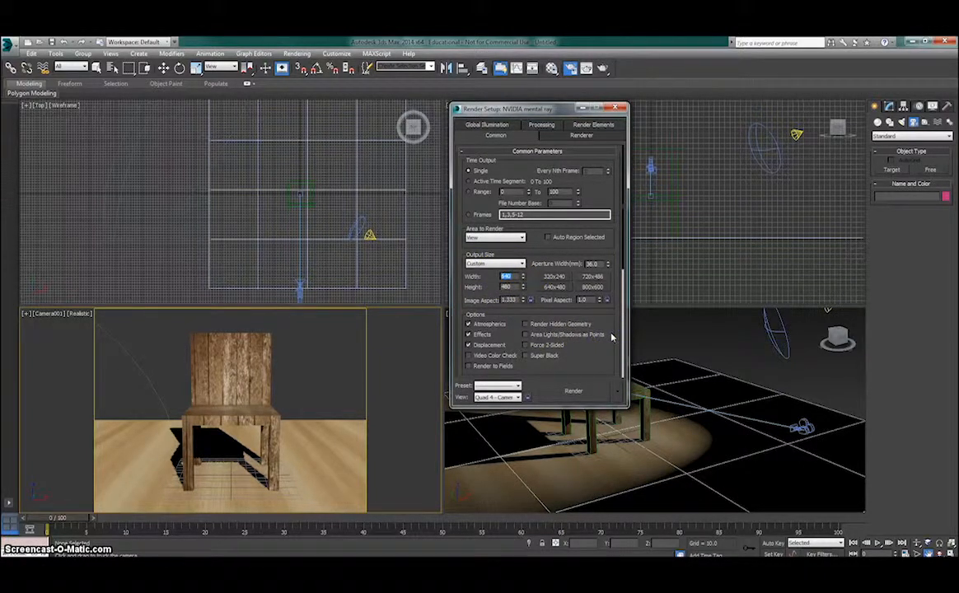
key("Tab")
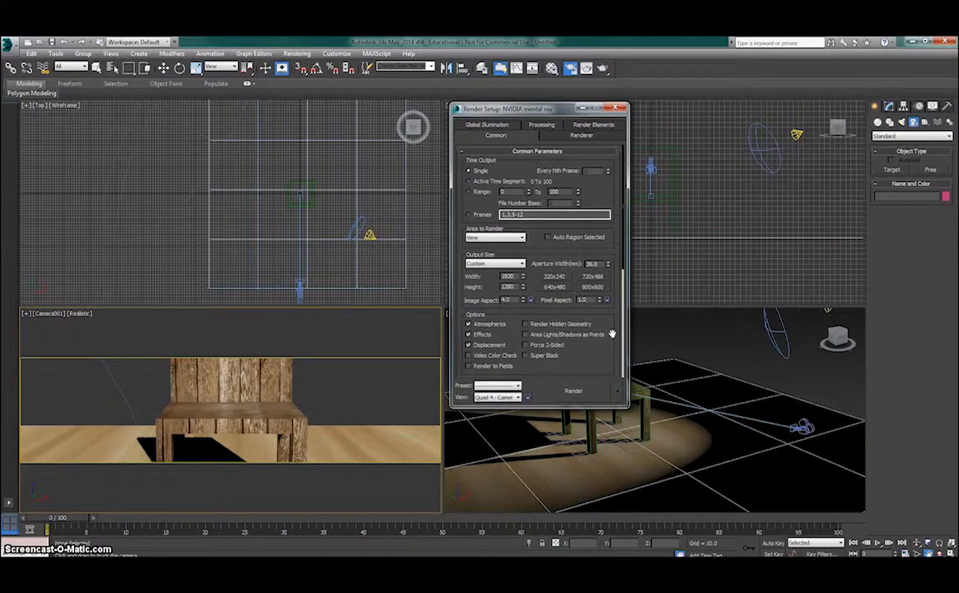
left_click(488, 292)
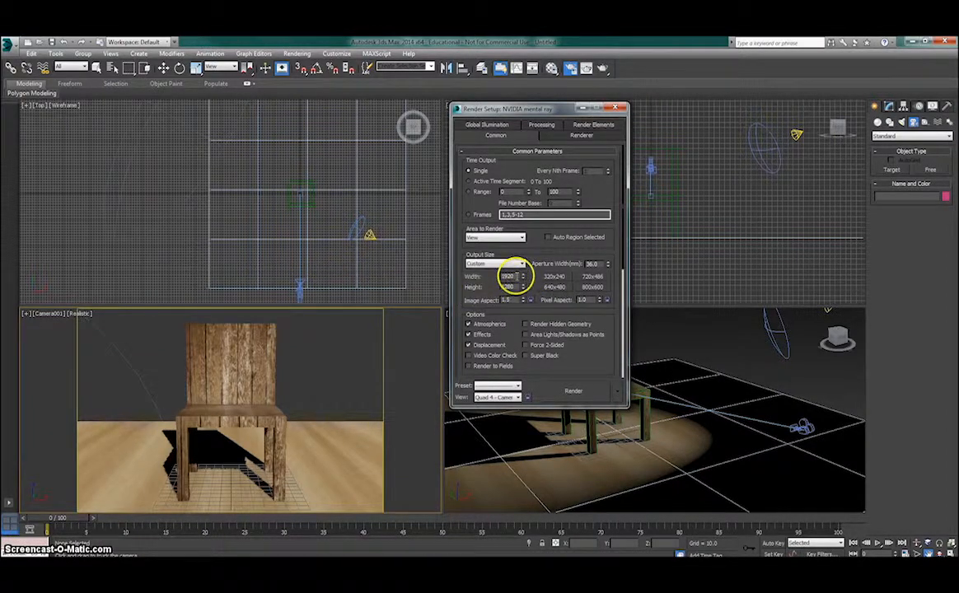
left_click(509, 285)
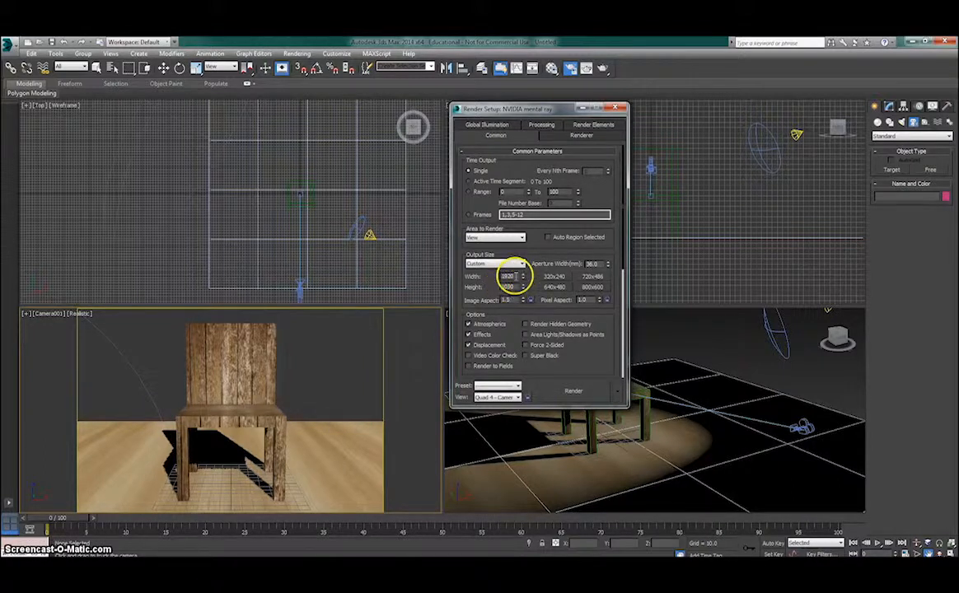
left_click(516, 277)
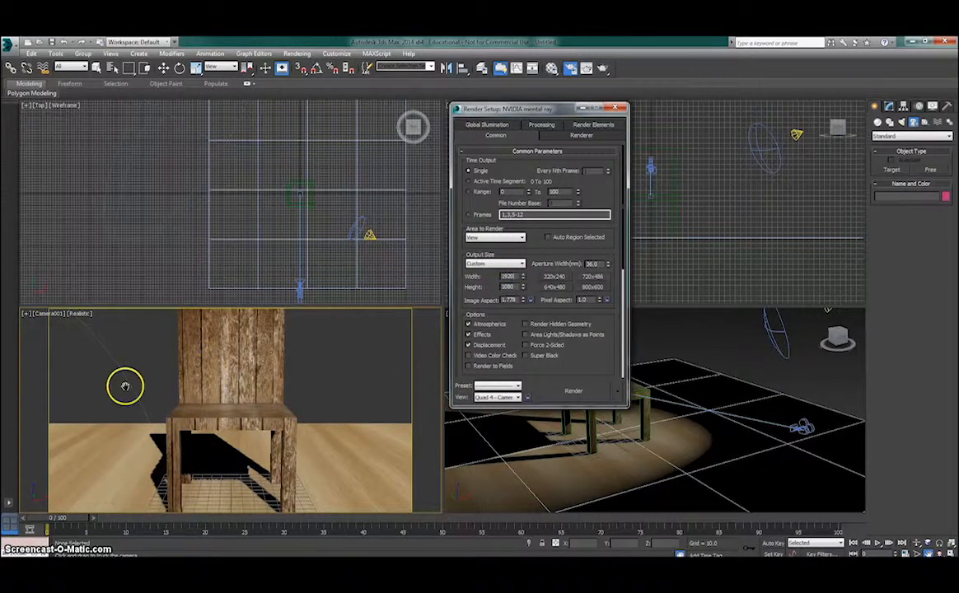
mouse_move(225, 375)
left_mouse_down()
mouse_move(229, 368)
mouse_move(223, 381)
left_mouse_up()
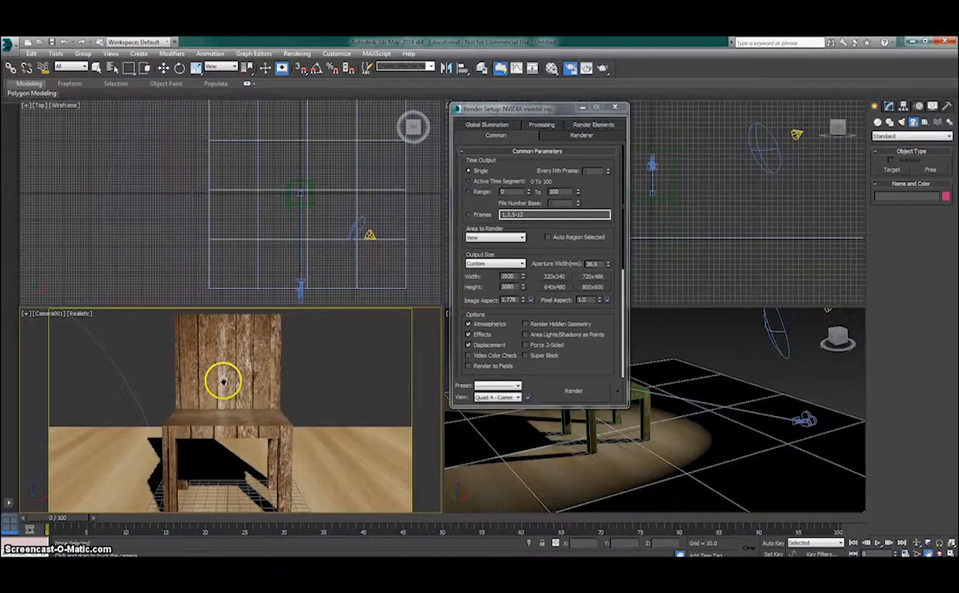
left_click(614, 108)
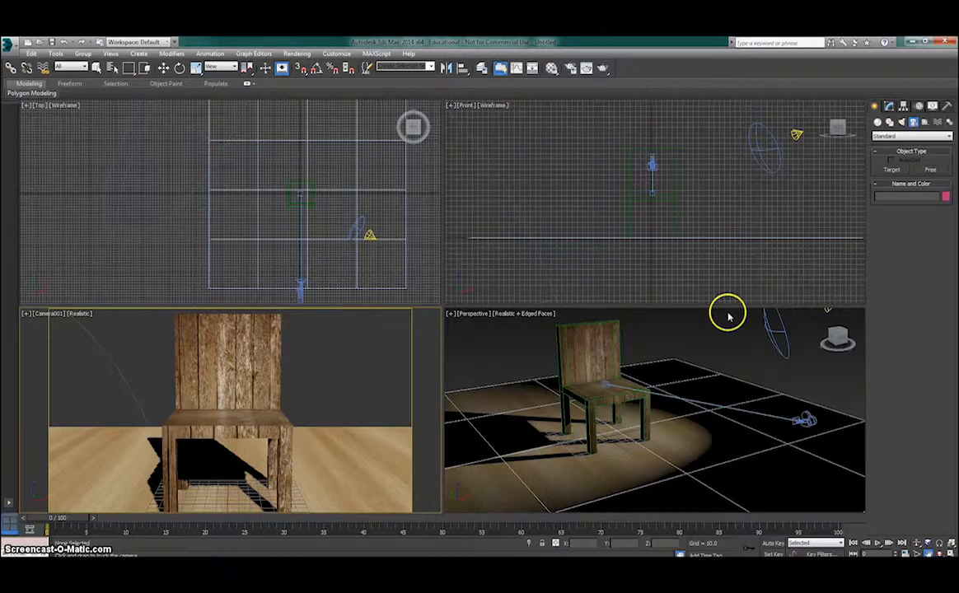
- Move the camera about 260 units left and 72 up in the Front view, and pan the camera view to frame the whole chair
left_click(164, 67)
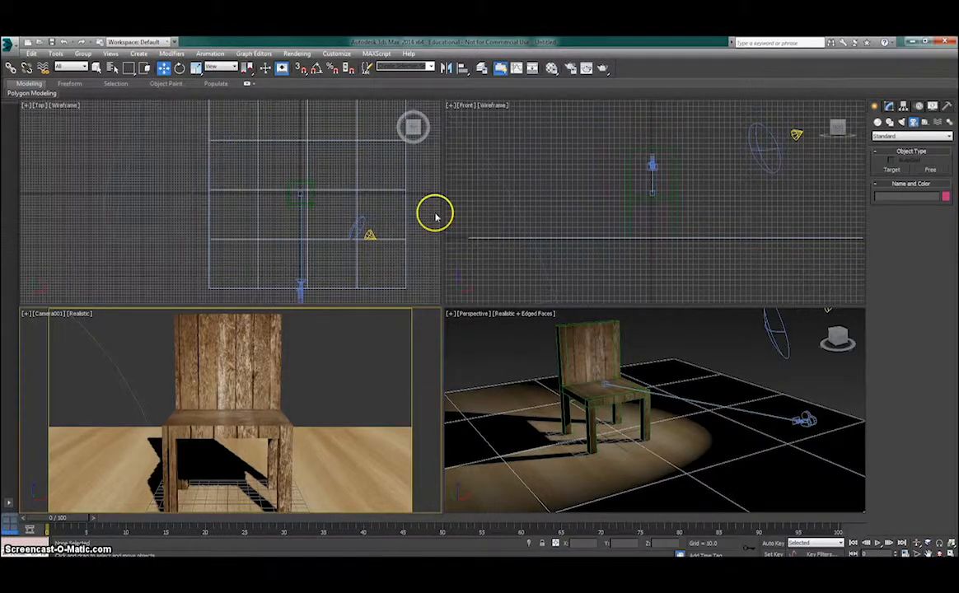
left_click(651, 163)
left_click_drag(669, 153, 533, 112)
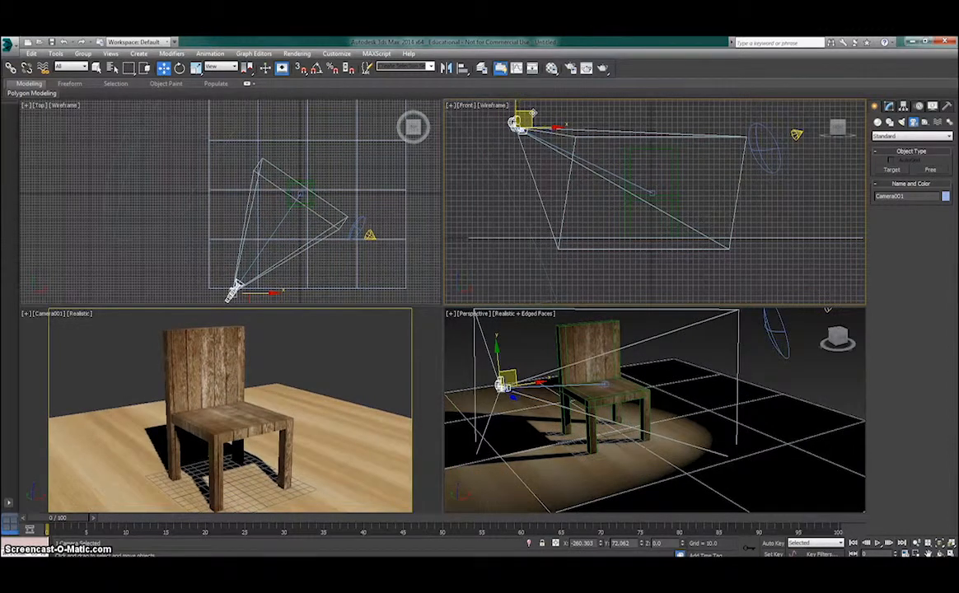
left_click(928, 551)
left_click(231, 395)
left_click_drag(328, 445, 262, 417)
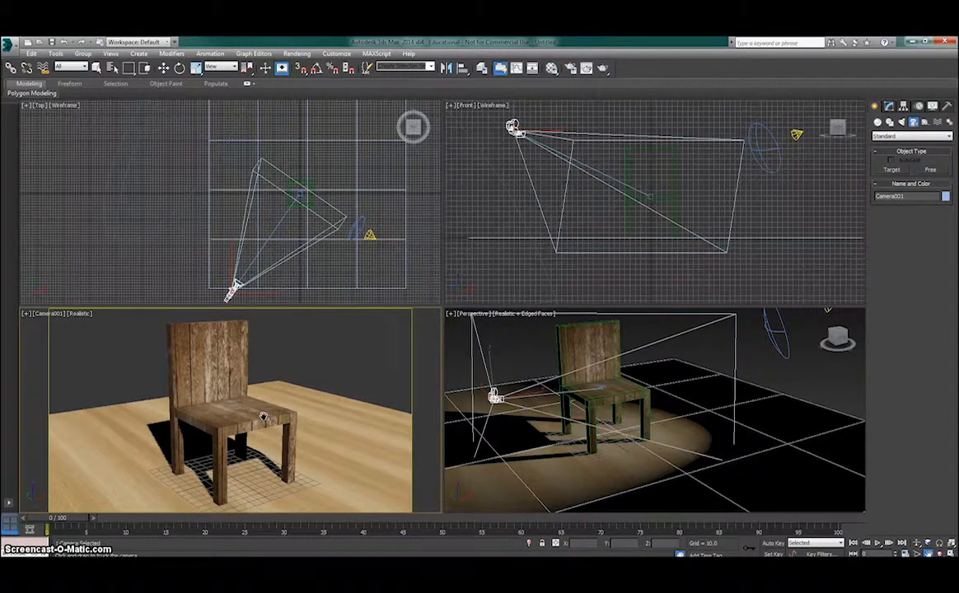
- Render the Camera001 view and reposition the rendered frame window to inspect the image
key("shift+q")
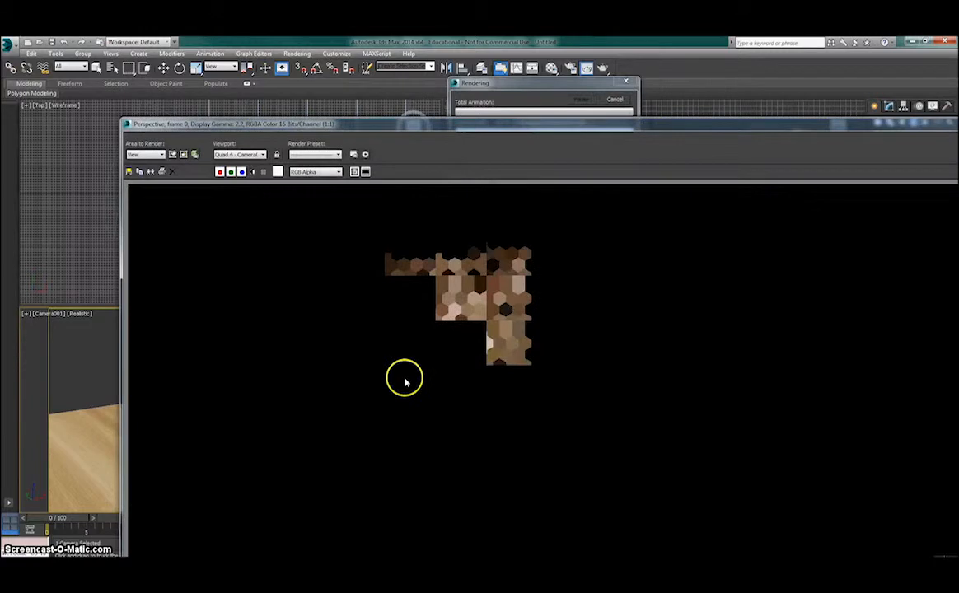
left_click_drag(537, 125, 473, 43)
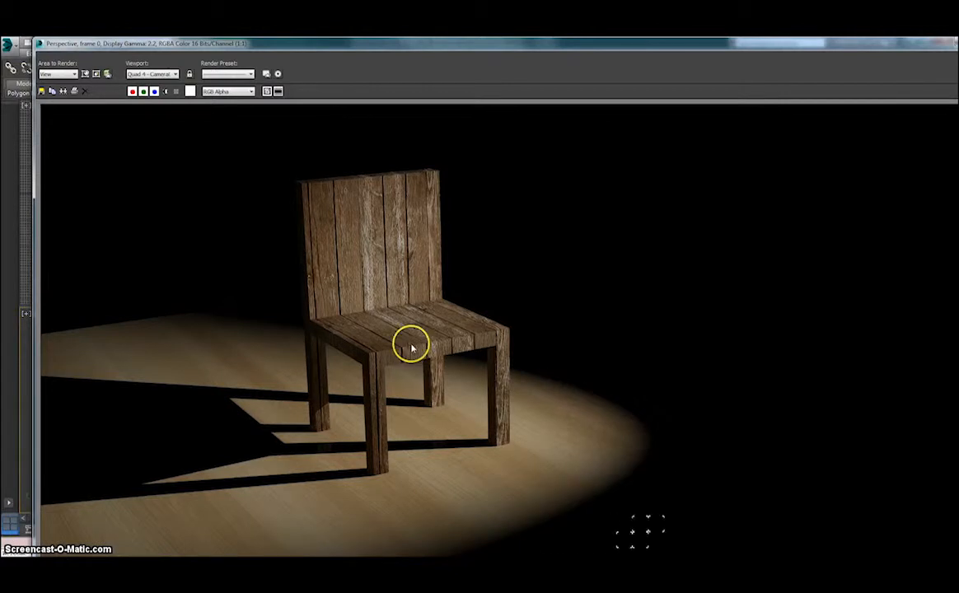
left_click_drag(462, 47, 416, 45)
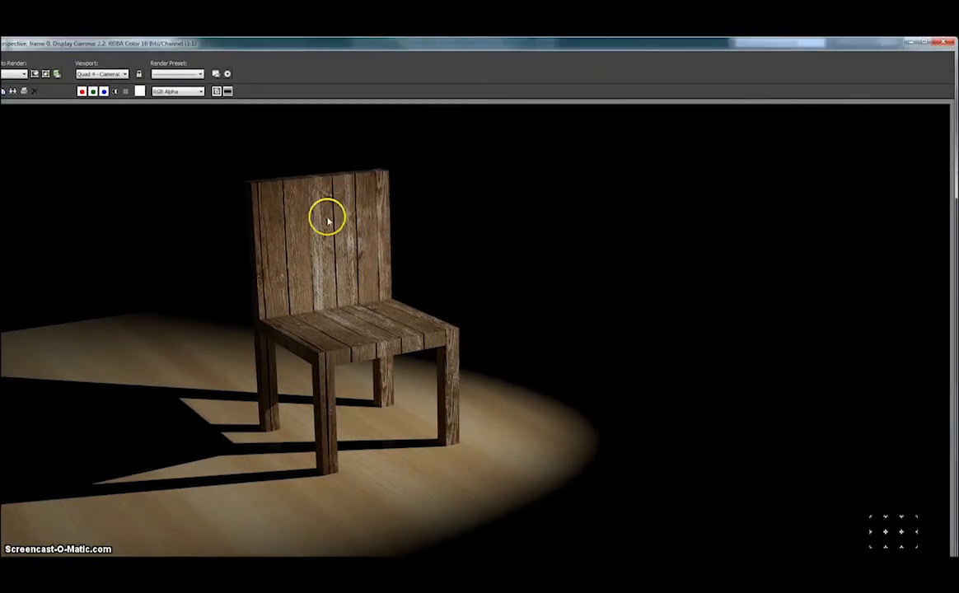
left_click_drag(48, 51, 118, 51)
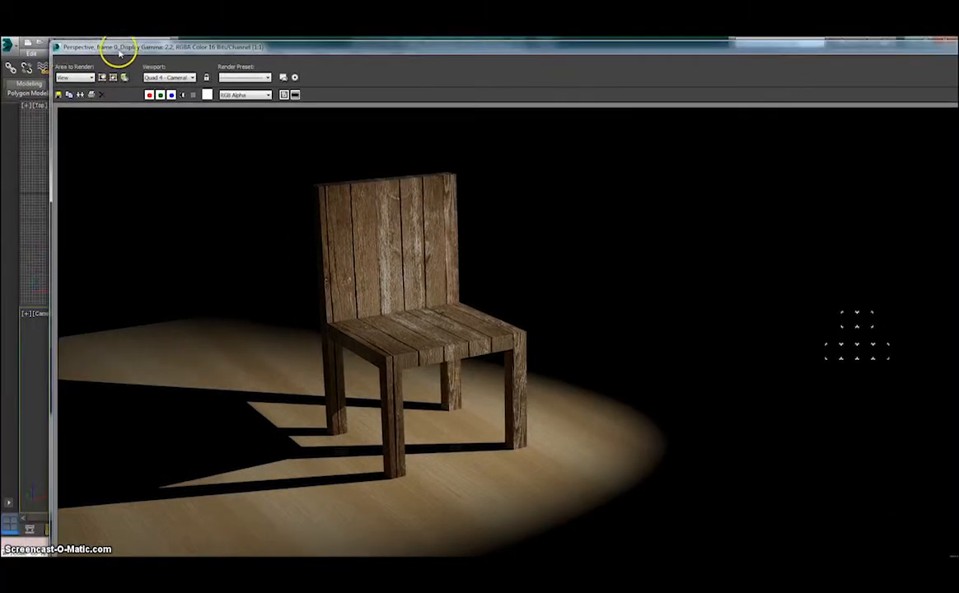
- Save the rendered image to the Desktop as a JPEG file named Chair at quality 100
left_click(59, 96)
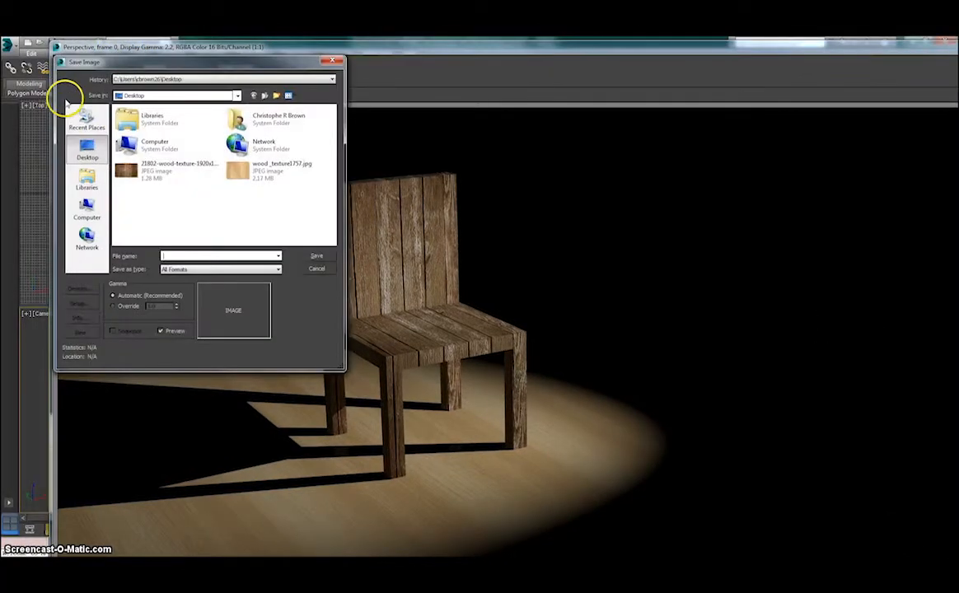
type("Chair")
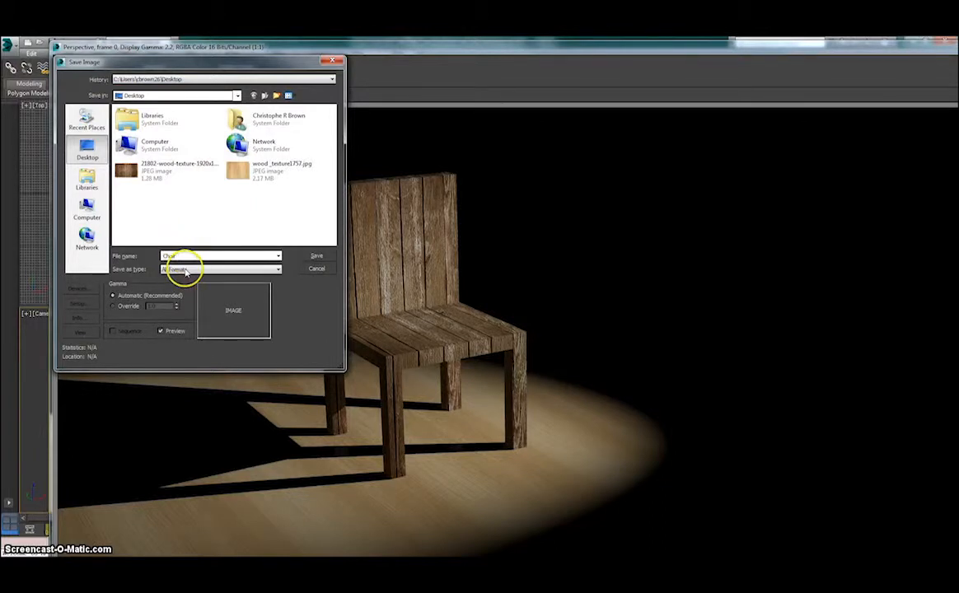
left_click(183, 269)
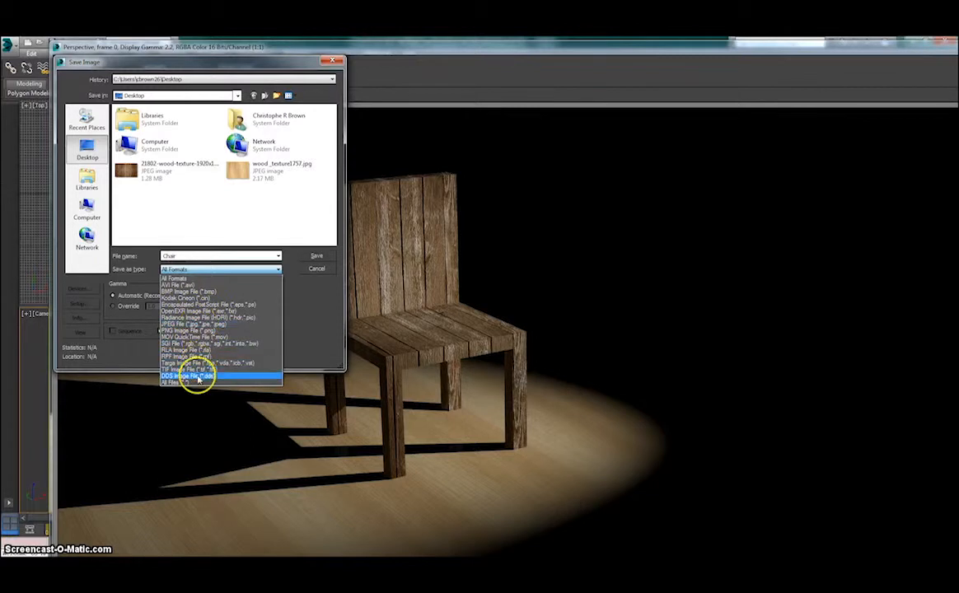
left_click(180, 323)
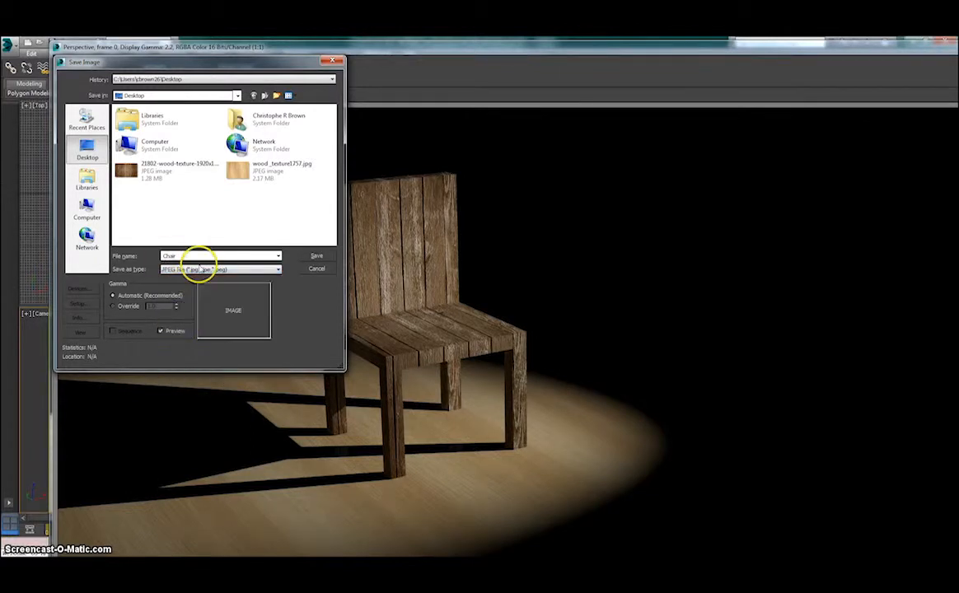
left_click(315, 257)
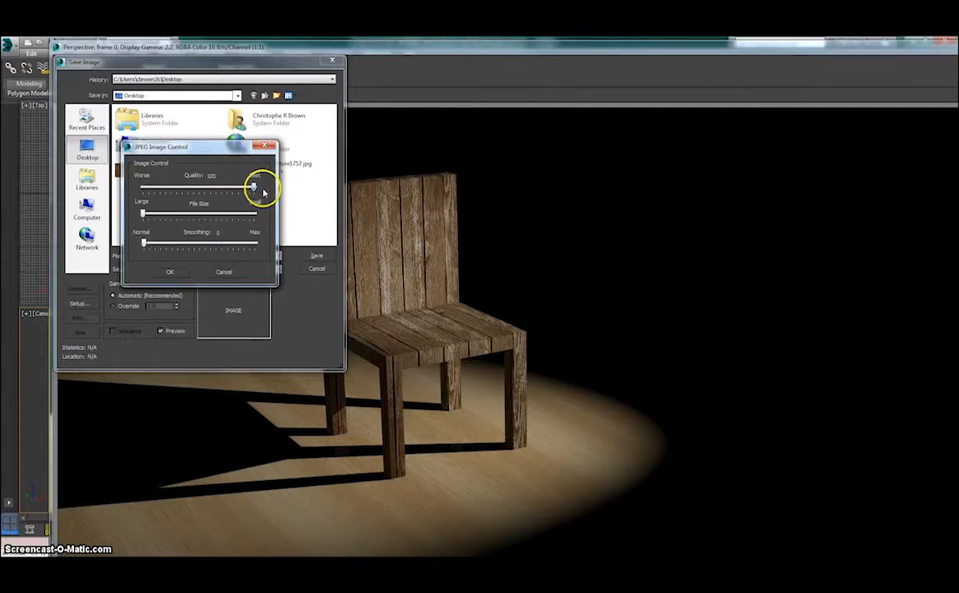
left_click(172, 272)
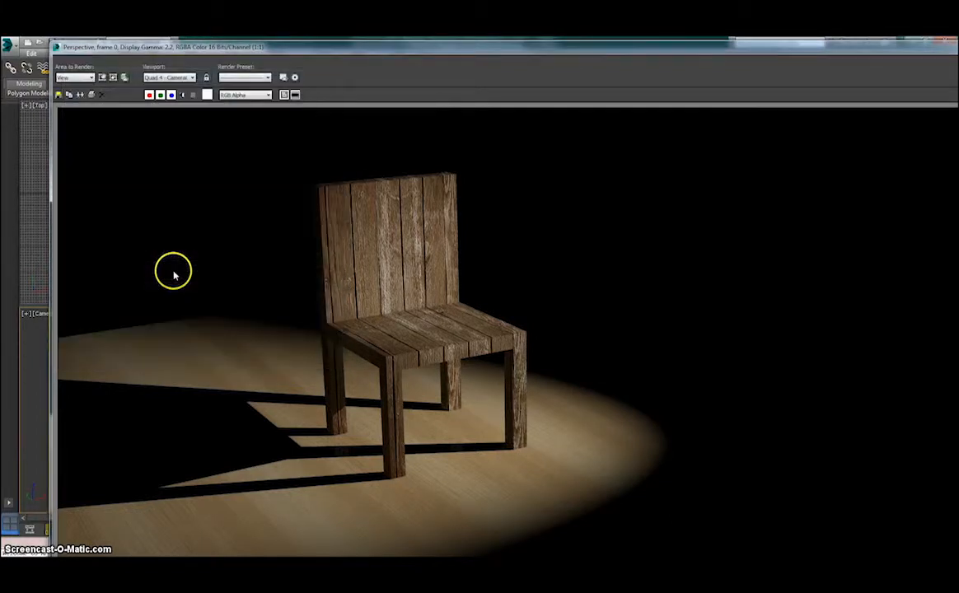
- Examine the render's alpha channel and monochrome display, restore full colour, and shift the rendered frame window aside
left_click(182, 95)
left_click(182, 95)
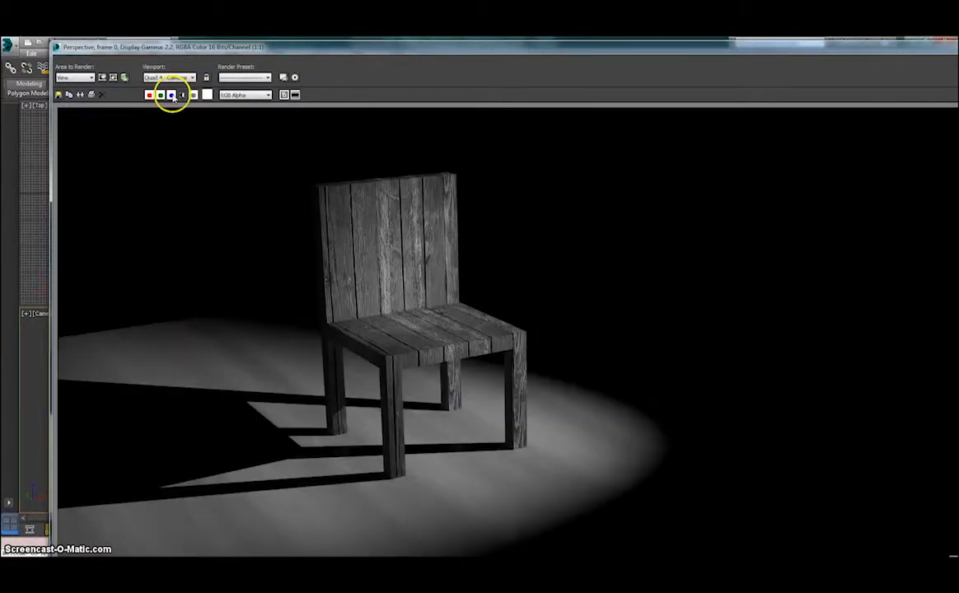
left_click(183, 95)
left_click(182, 95)
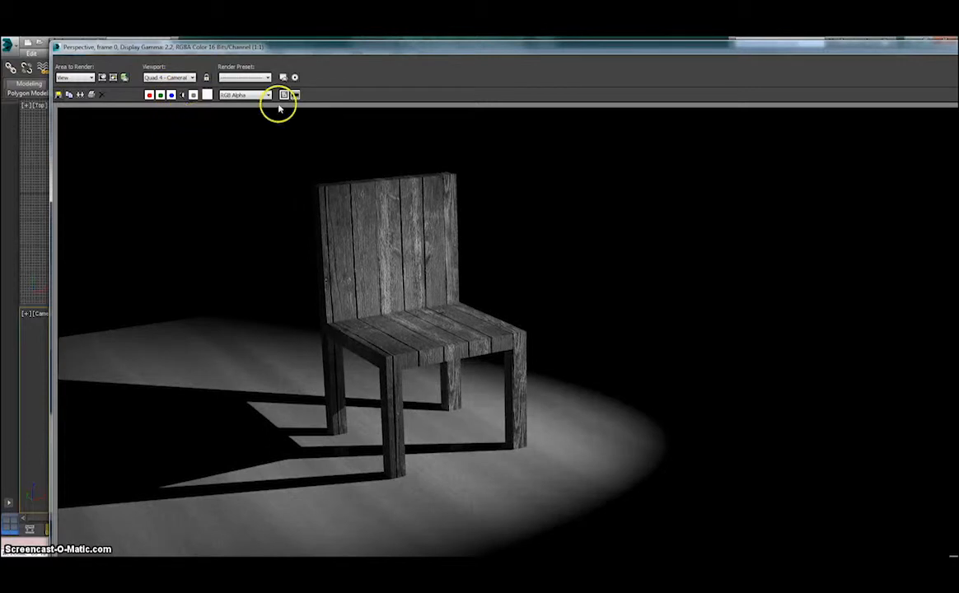
left_click(195, 95)
left_click_drag(572, 53, 447, 70)
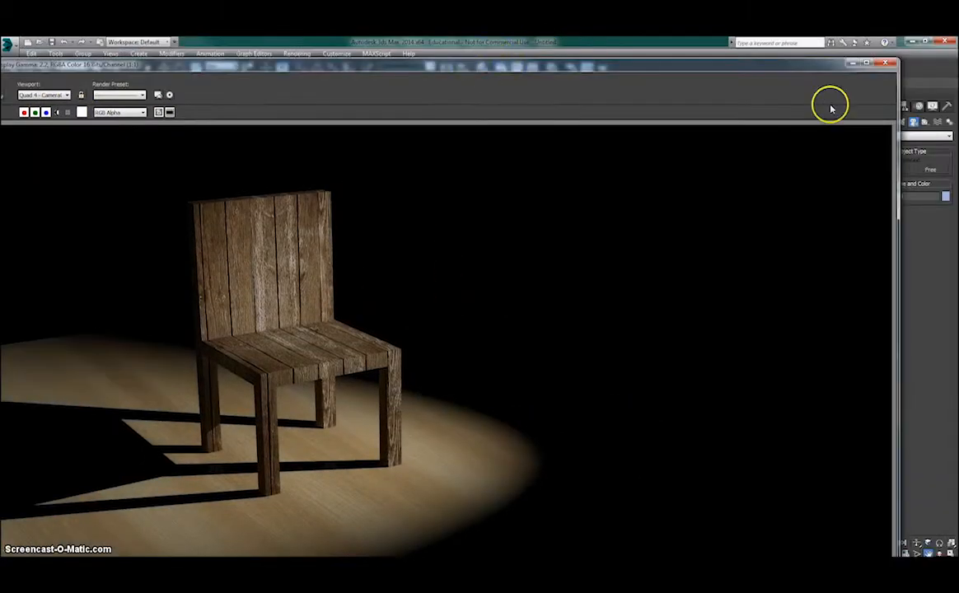
- Close the rendered frame window and open the render output file selection from Render Setup
left_click(887, 65)
left_click(298, 53)
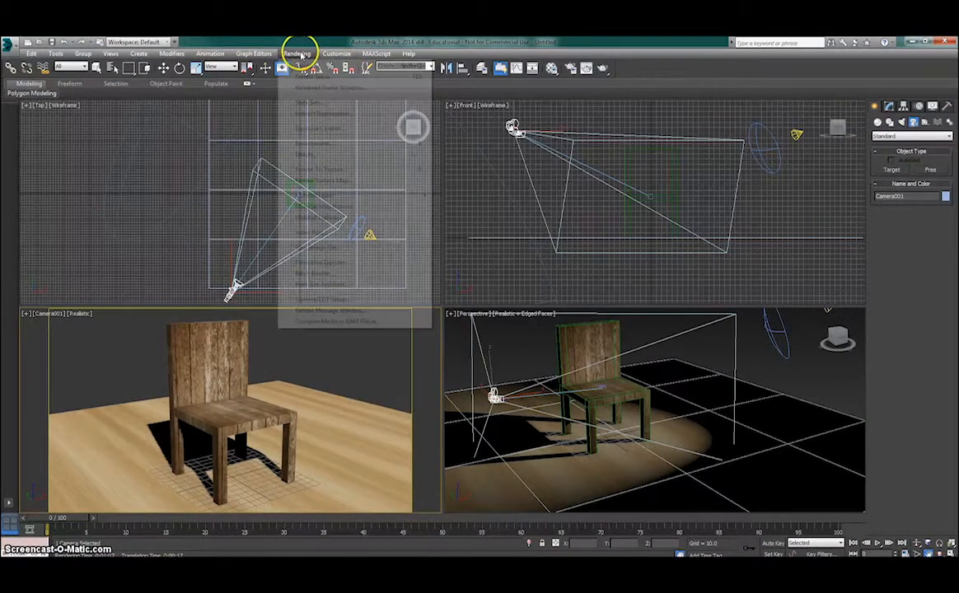
left_click(333, 76)
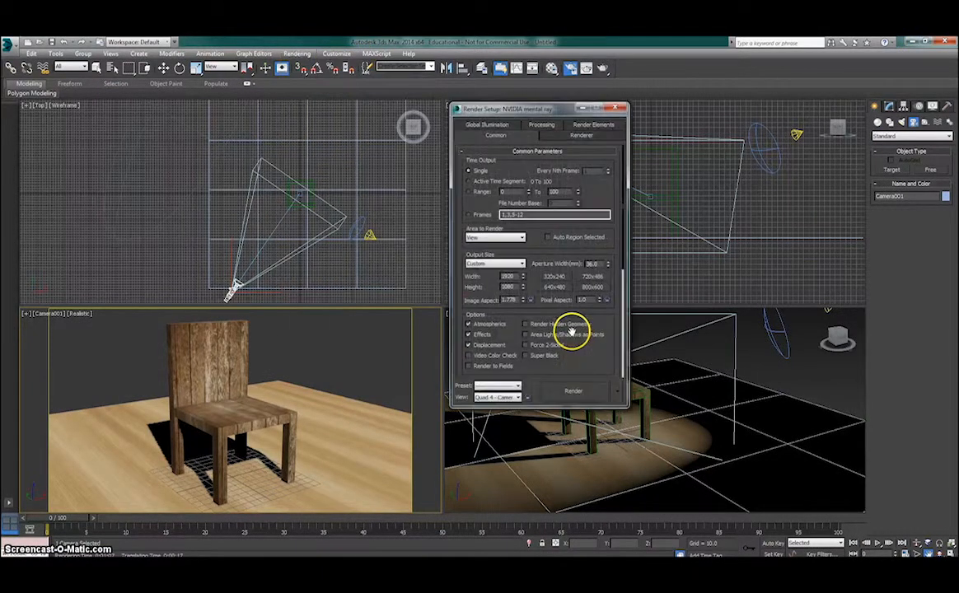
left_click_drag(597, 359, 594, 265)
left_click_drag(574, 319, 562, 274)
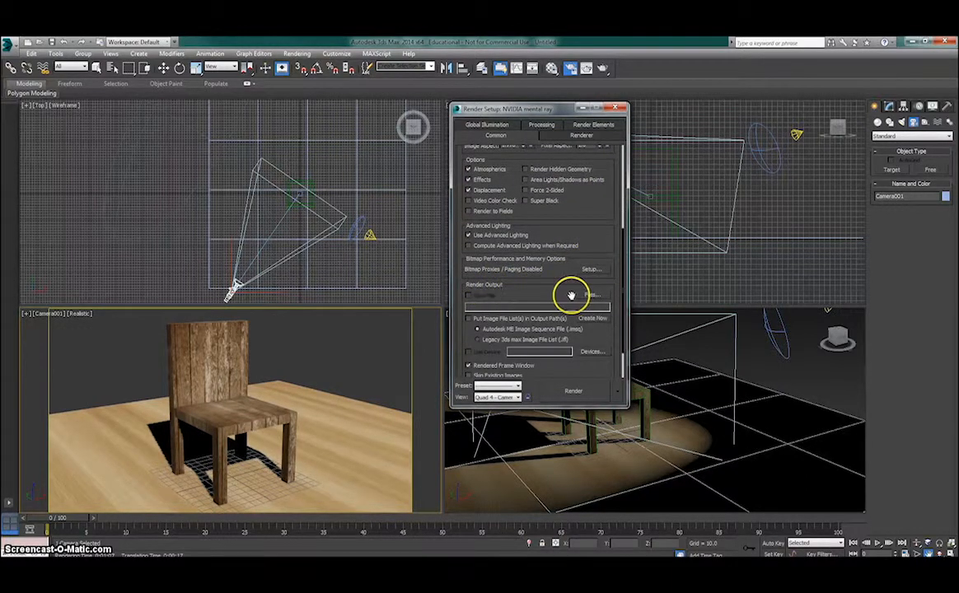
left_click(591, 295)
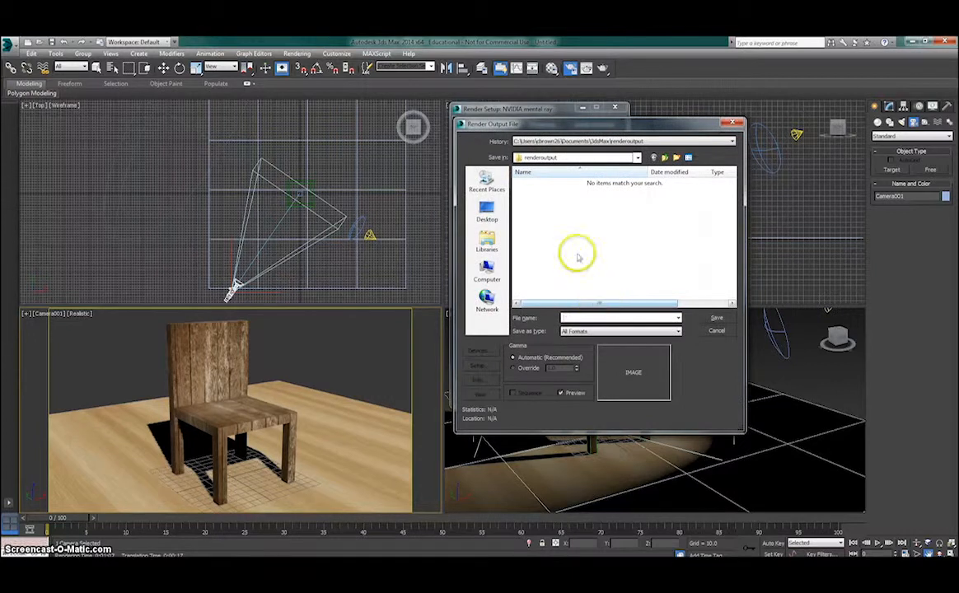
- Set the render output to a JPEG file named Chair on the Desktop at quality 100, replacing the existing file
left_click(635, 157)
left_click(533, 176)
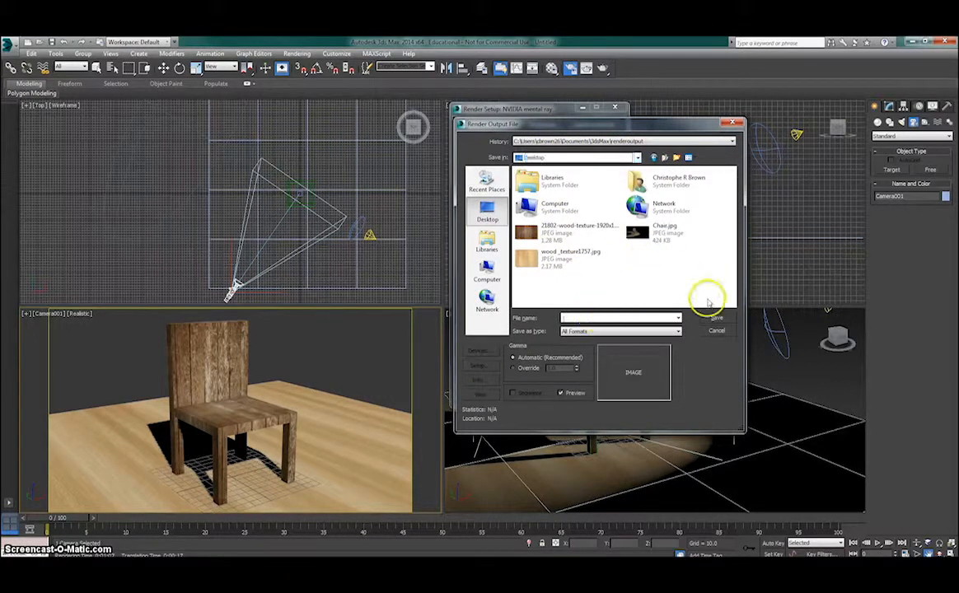
type("Chai")
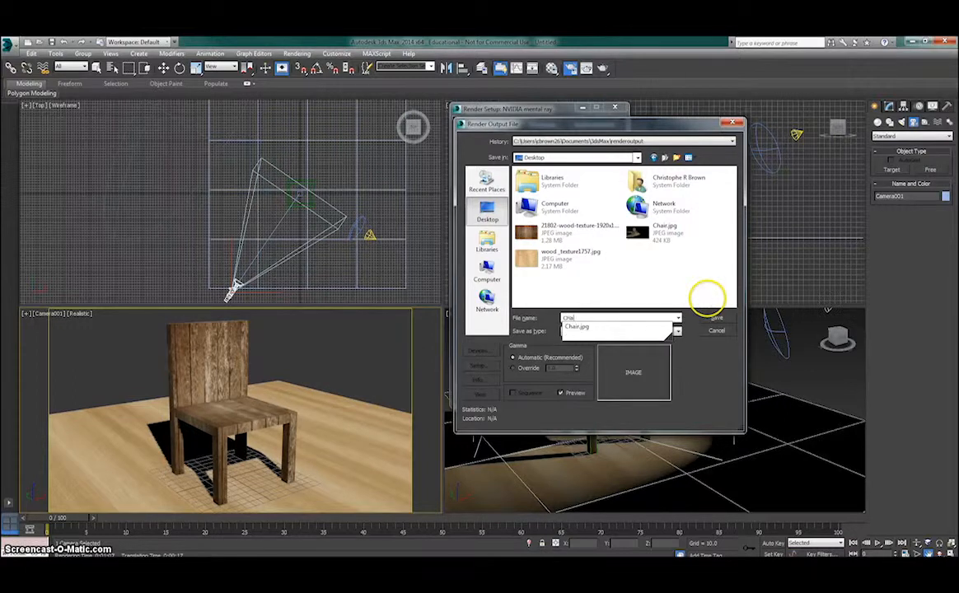
type("r")
left_click(636, 332)
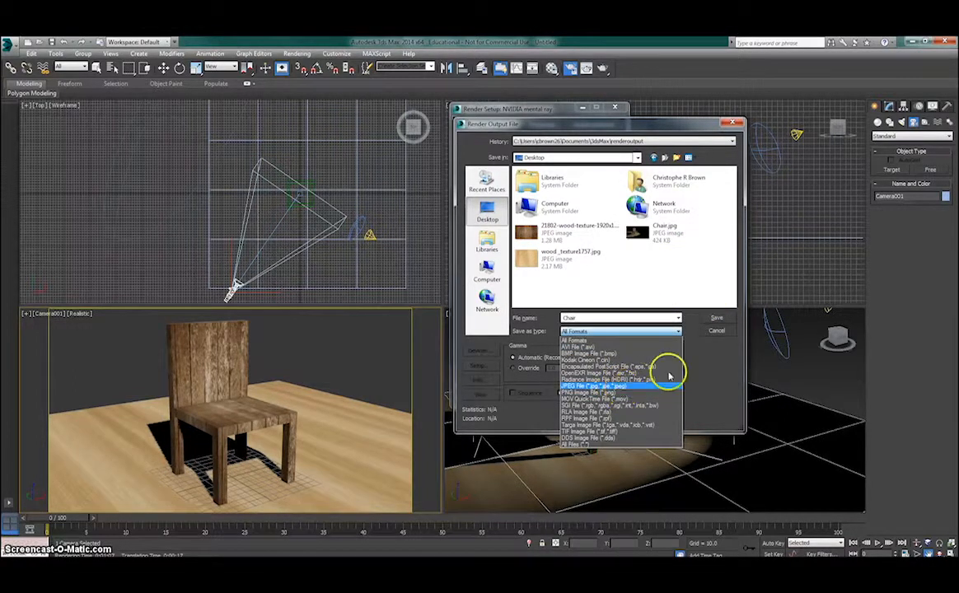
left_click(636, 387)
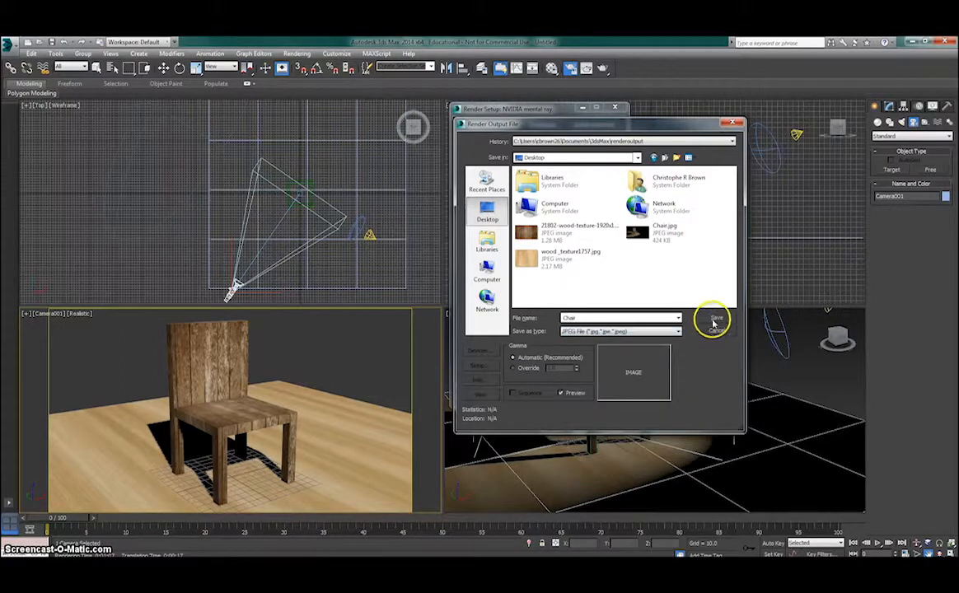
left_click(714, 320)
left_click(512, 339)
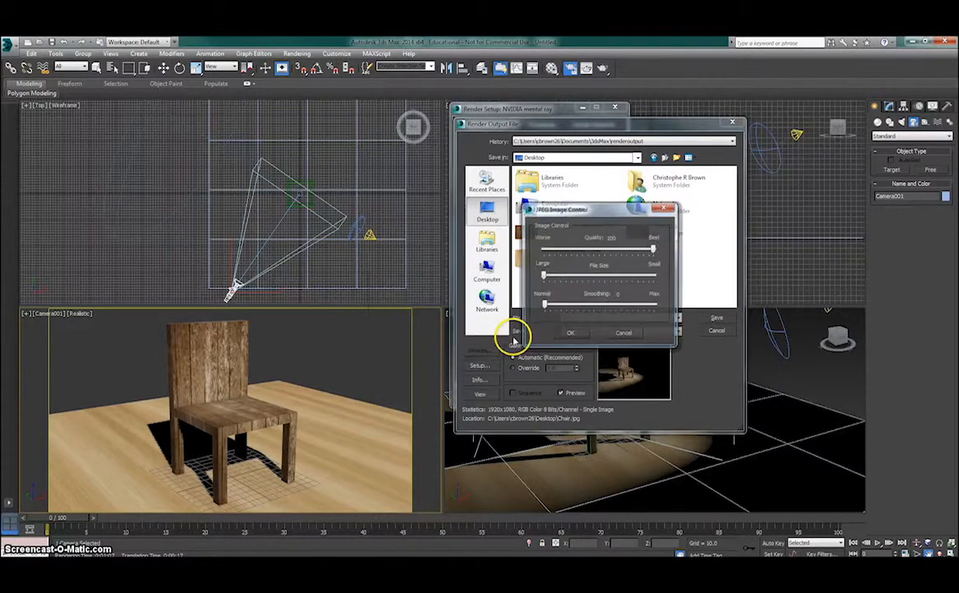
left_click(569, 336)
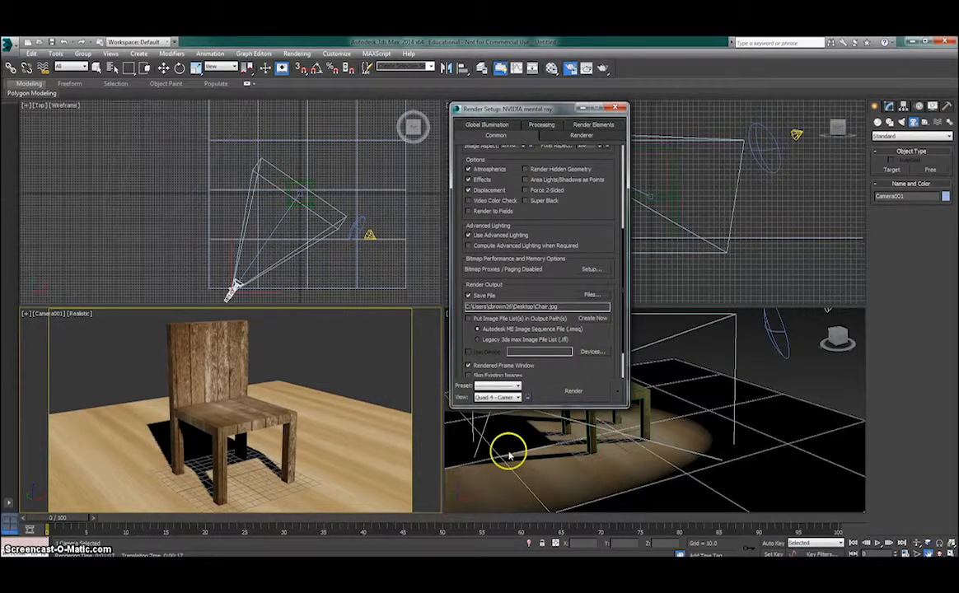
- Render the Quad 4 - Camera001 view to the output file, and reposition the rendered frame window and toggle its size
left_click(516, 398)
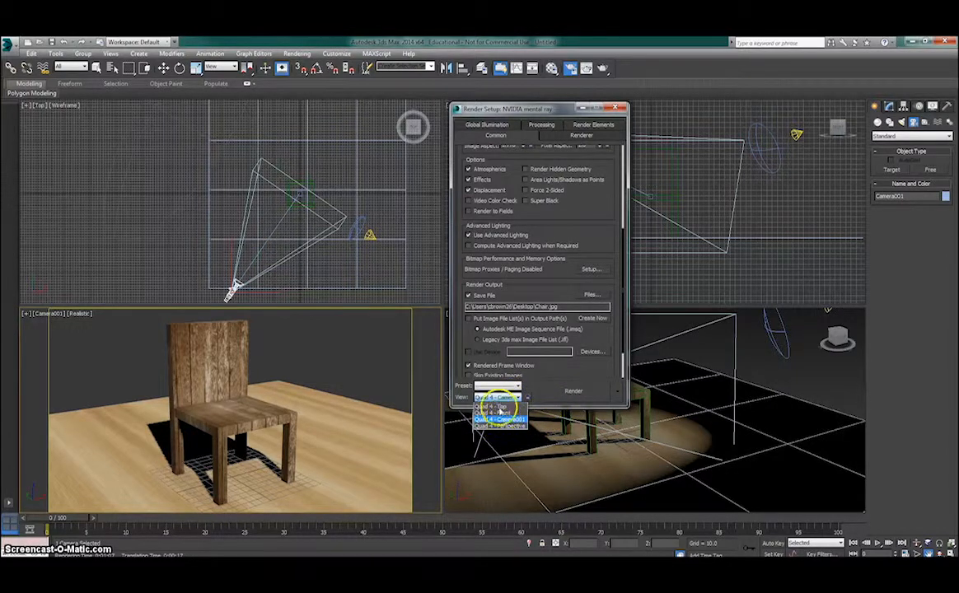
left_click(510, 417)
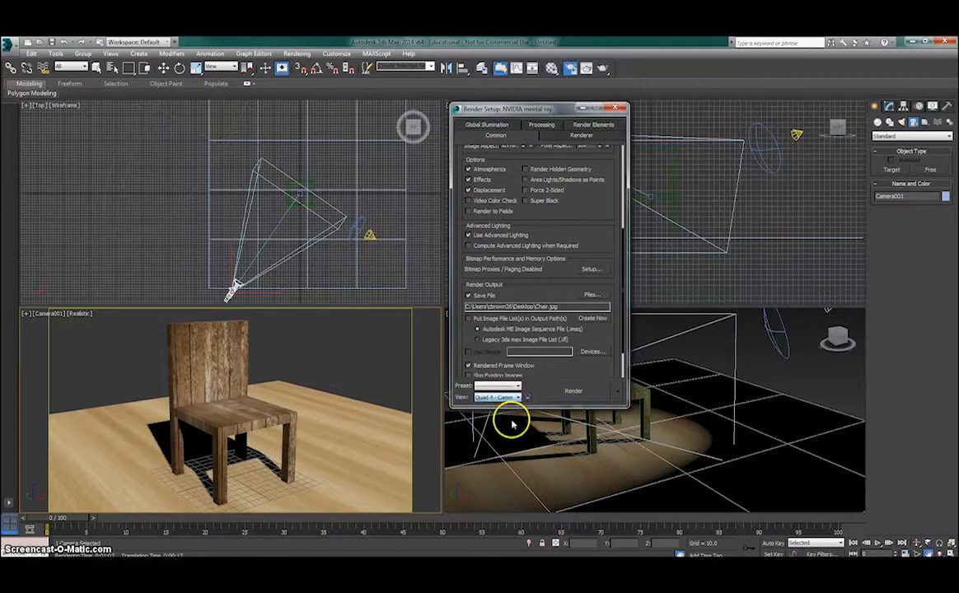
left_click(565, 392)
left_click(462, 315)
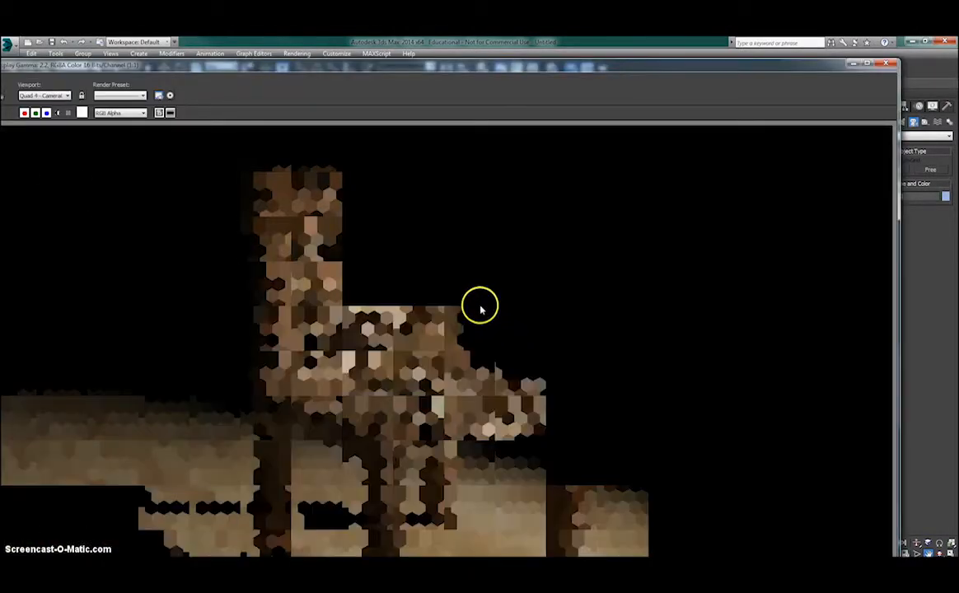
left_click_drag(368, 73, 449, 43)
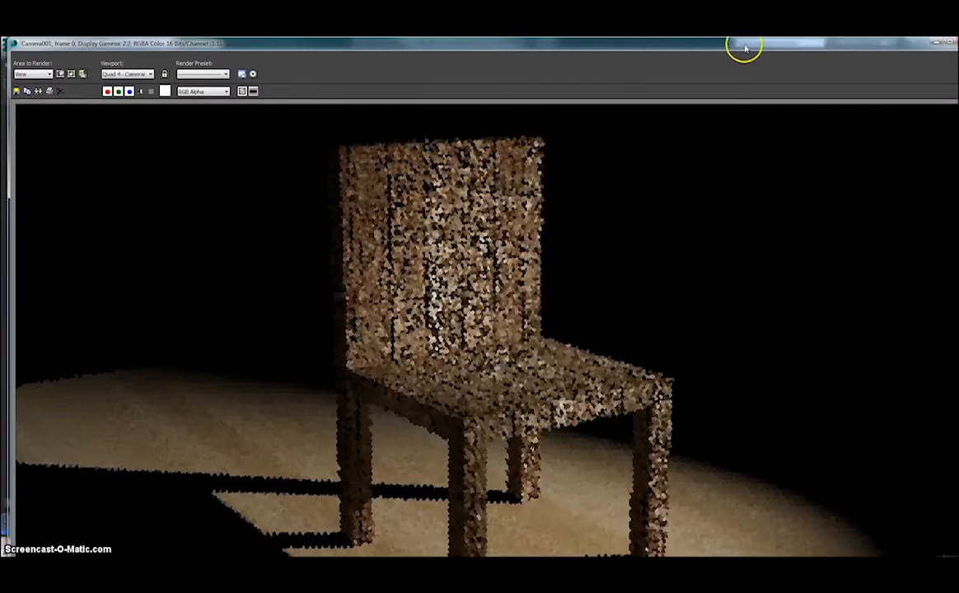
double_click(742, 49)
double_click(747, 43)
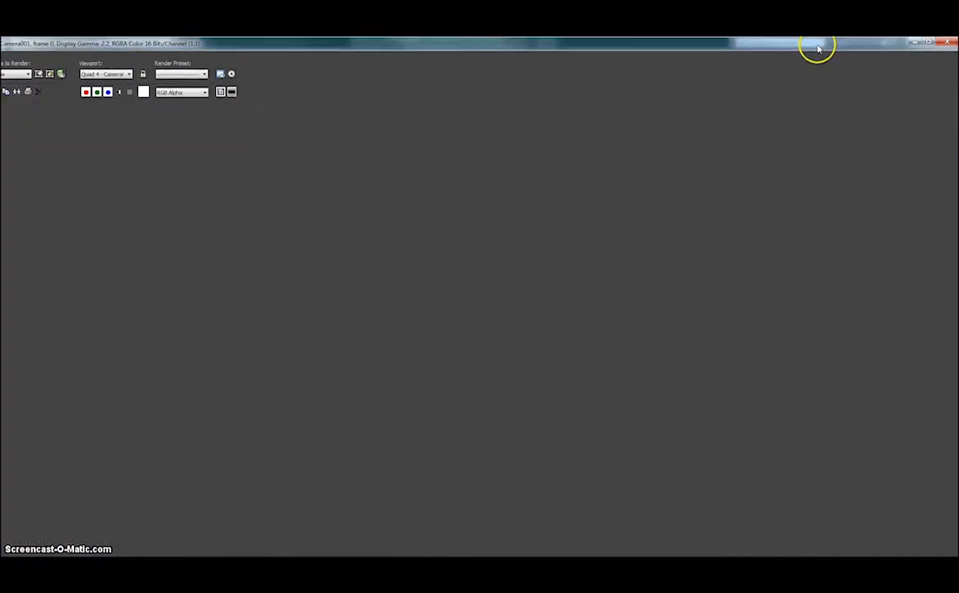